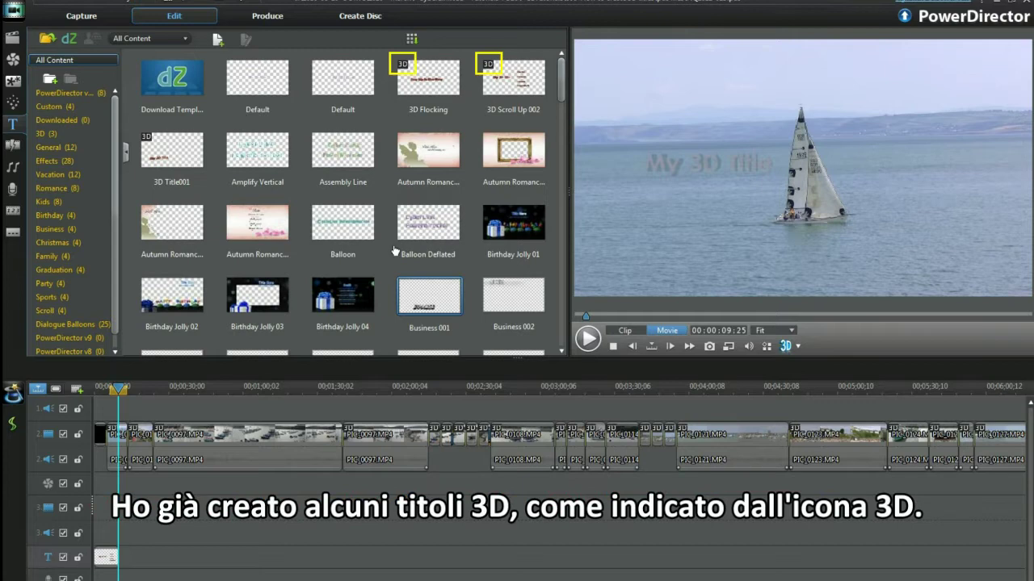
# Drop the Default title template onto the title track at the playhead and open it in the Title Designer
pyautogui.click(342, 78)
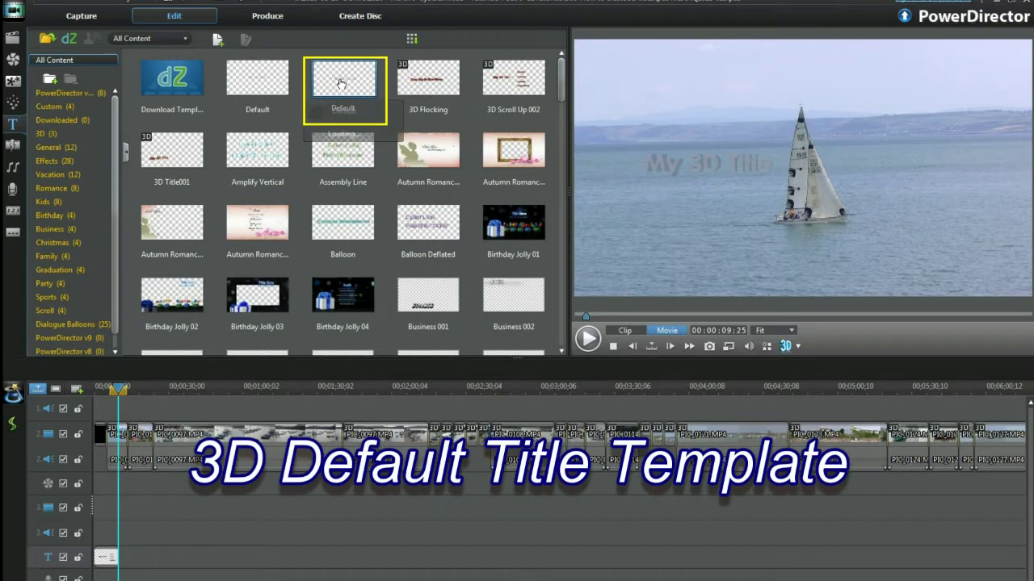
pyautogui.moveTo(229, 565); pyautogui.dragTo(342, 570)
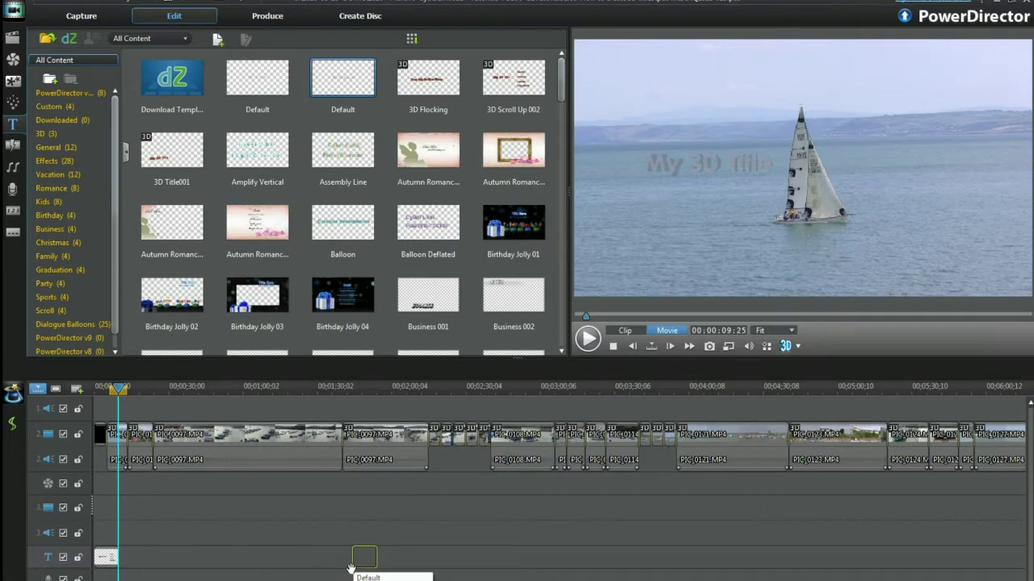
pyautogui.moveTo(344, 570); pyautogui.dragTo(345, 568)
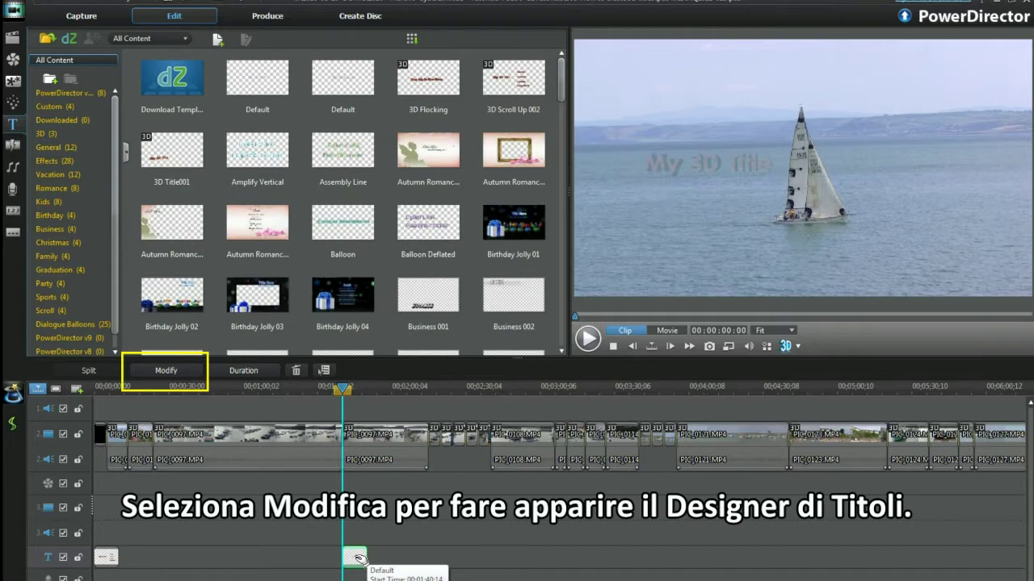
pyautogui.click(165, 370)
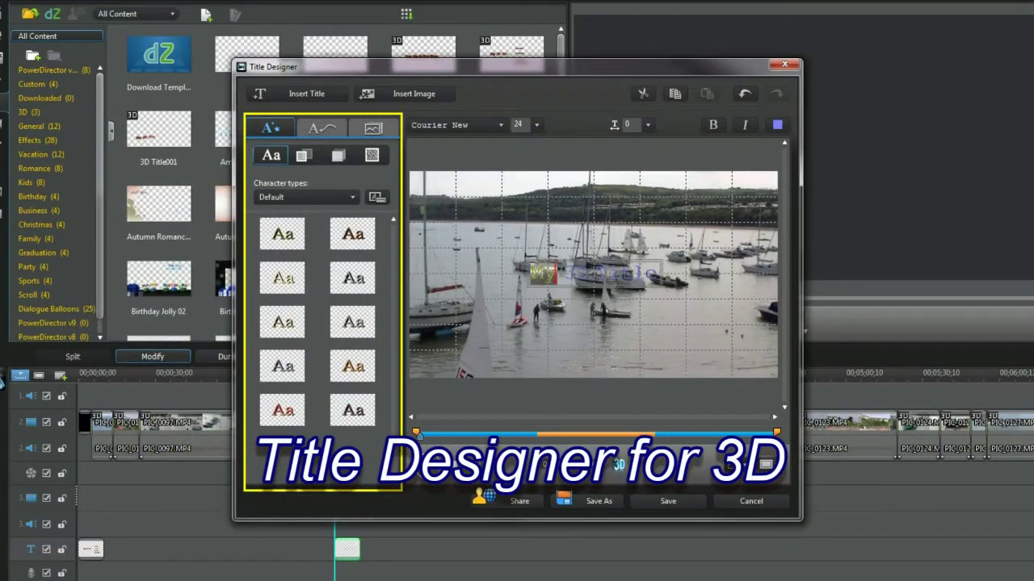
# Apply the red Aa character preset and change the title font to Century Gothic
pyautogui.click(283, 410)
pyautogui.click(588, 278)
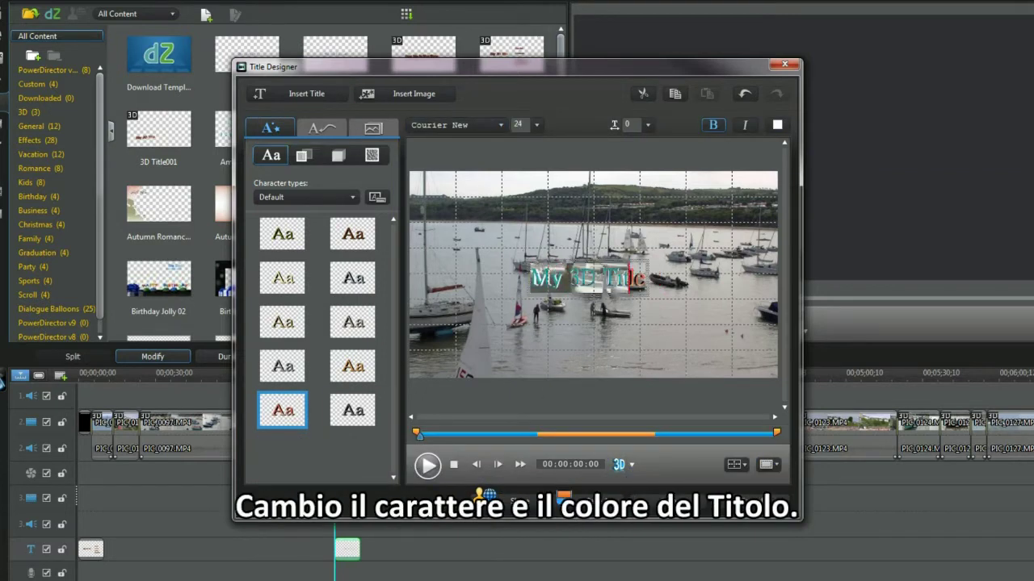
pyautogui.click(501, 126)
pyautogui.moveTo(502, 188)
pyautogui.mouseDown()
pyautogui.moveTo(502, 161)
pyautogui.moveTo(502, 185)
pyautogui.mouseUp()
pyautogui.click(465, 234)
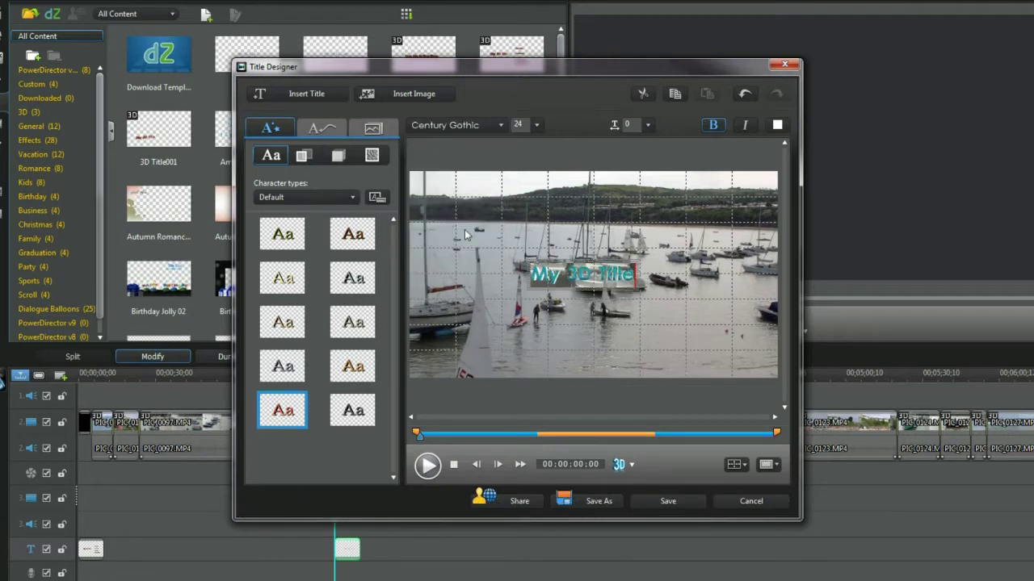
pyautogui.click(622, 300)
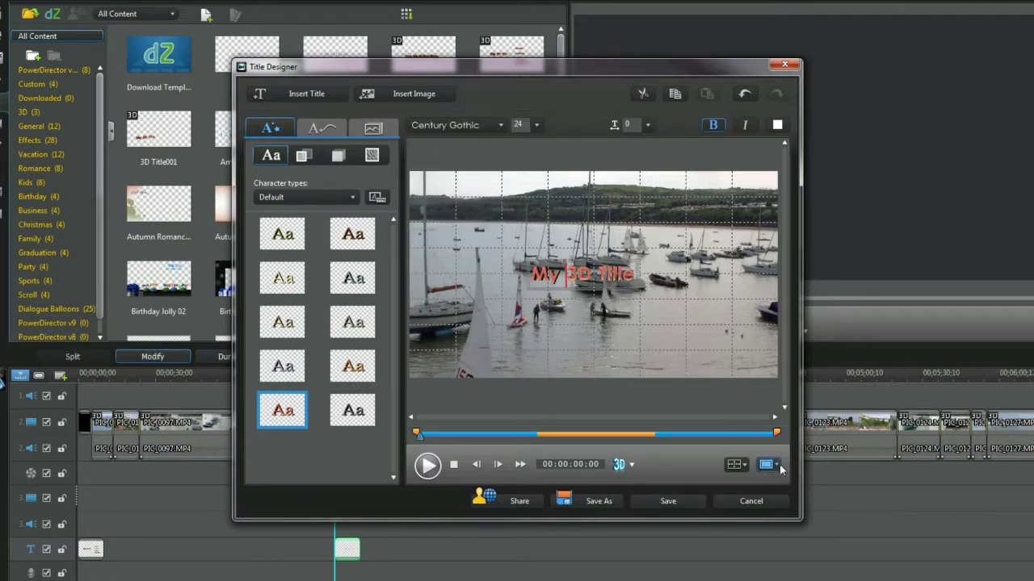
# Turn off Snap to Reference, nudge the title left, and retype it as 'Boats in the bay'
pyautogui.click(780, 468)
pyautogui.moveTo(830, 503)
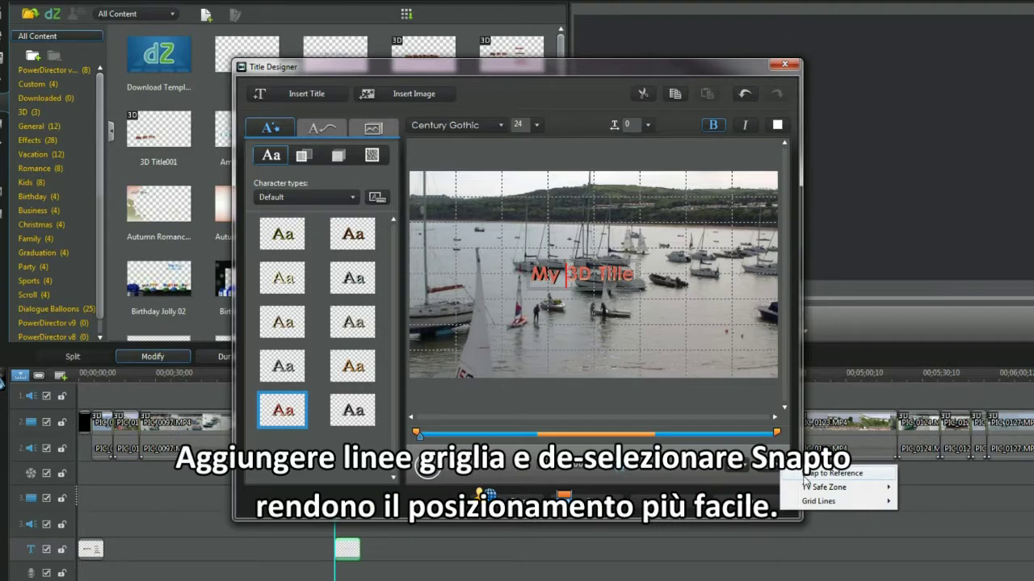
pyautogui.click(824, 473)
pyautogui.click(780, 468)
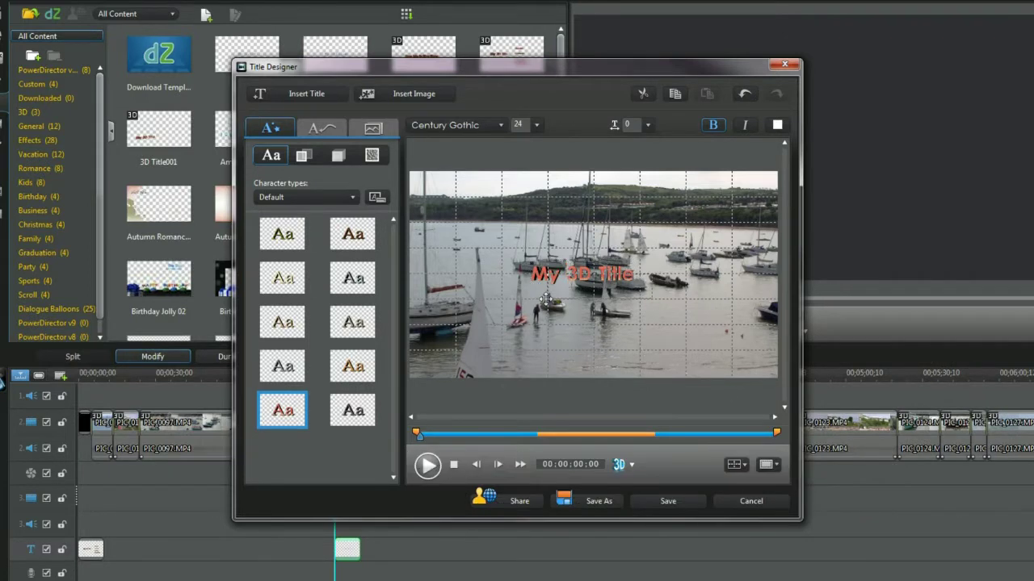
pyautogui.moveTo(455, 300); pyautogui.dragTo(450, 307)
pyautogui.hotkey('ctrl', 'a')
pyautogui.write('Boats in the bay')
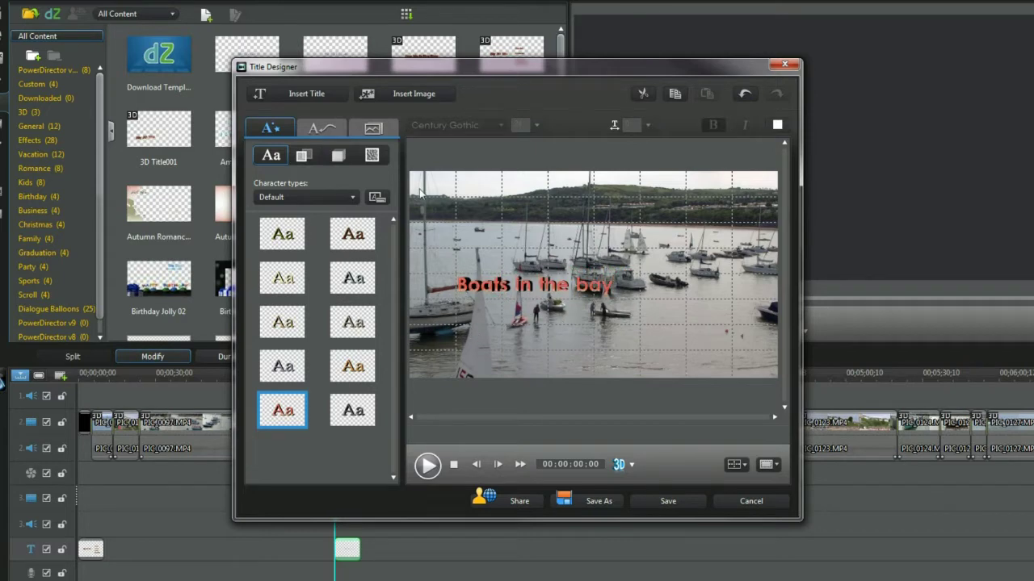
pyautogui.click(303, 155)
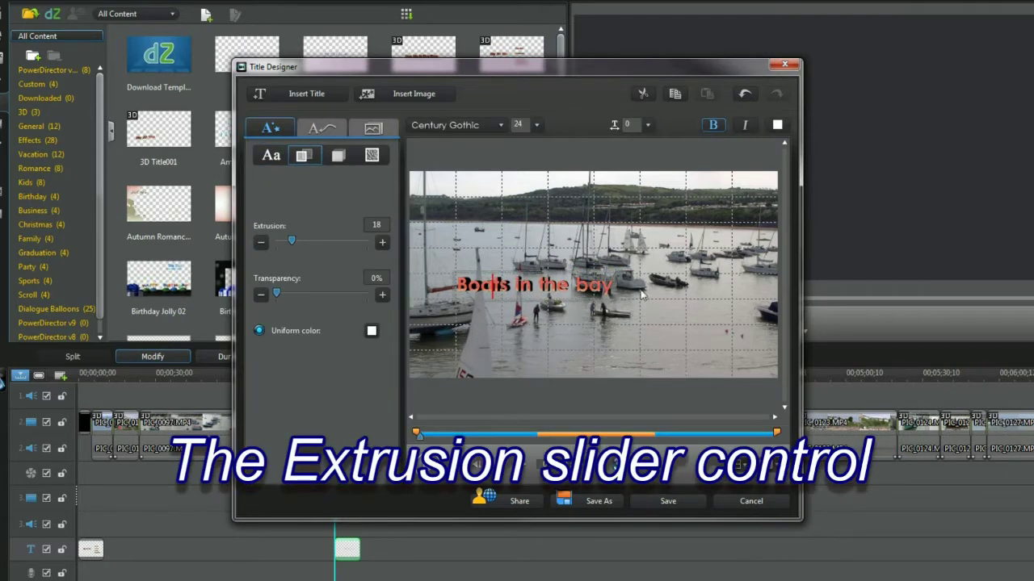
# Increase the extrusion depth to 22 and set the X rotation to 3
pyautogui.click(383, 243)
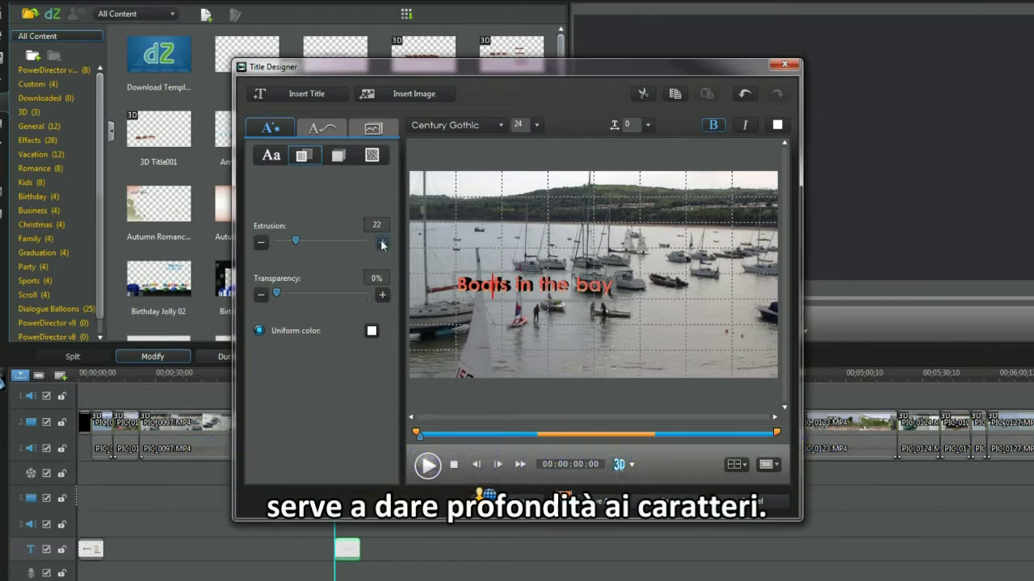
pyautogui.click(337, 155)
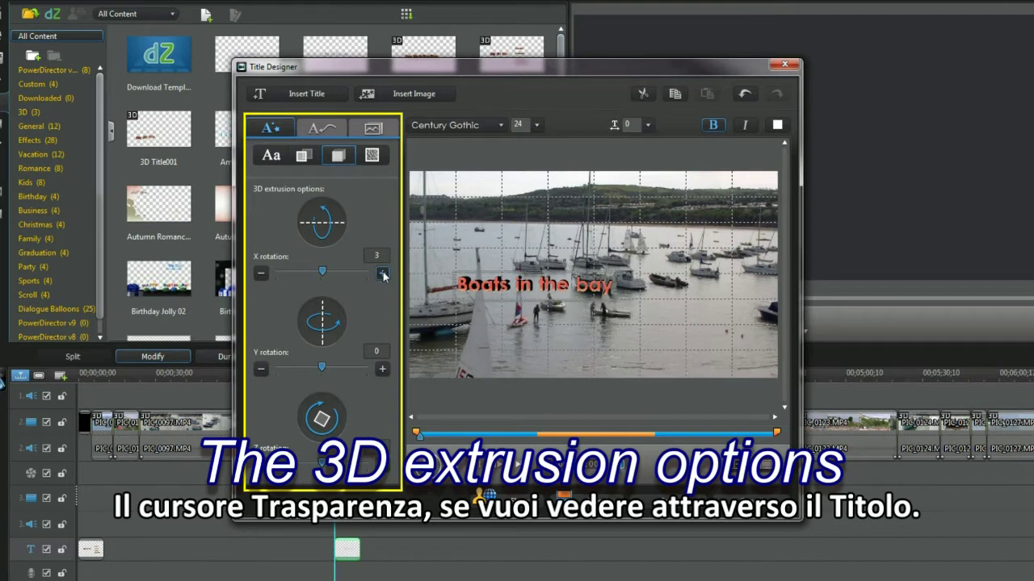
pyautogui.moveTo(323, 271)
pyautogui.mouseDown()
pyautogui.moveTo(376, 272)
pyautogui.moveTo(325, 274)
pyautogui.mouseUp()
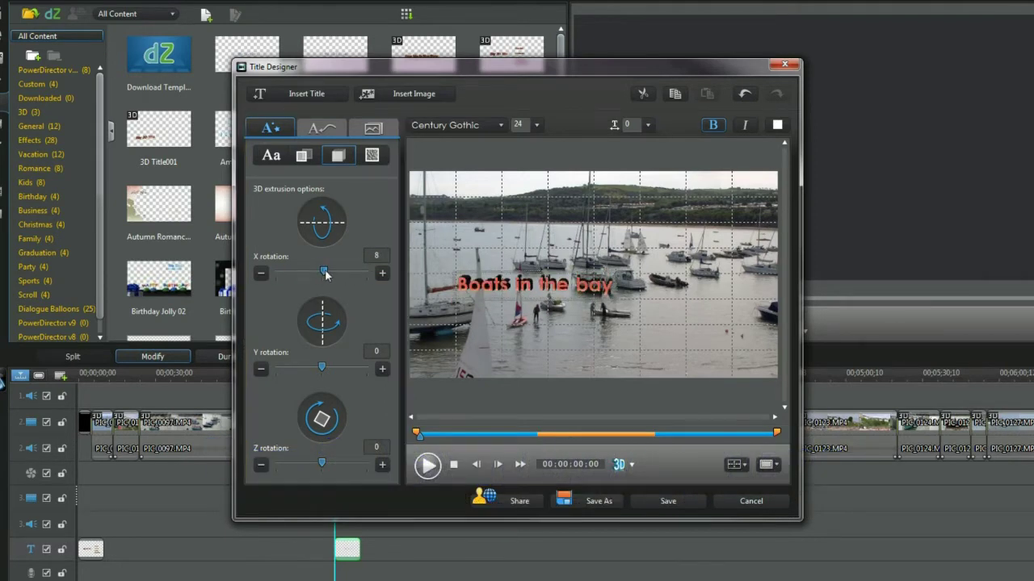
pyautogui.click(261, 275)
pyautogui.click(261, 275)
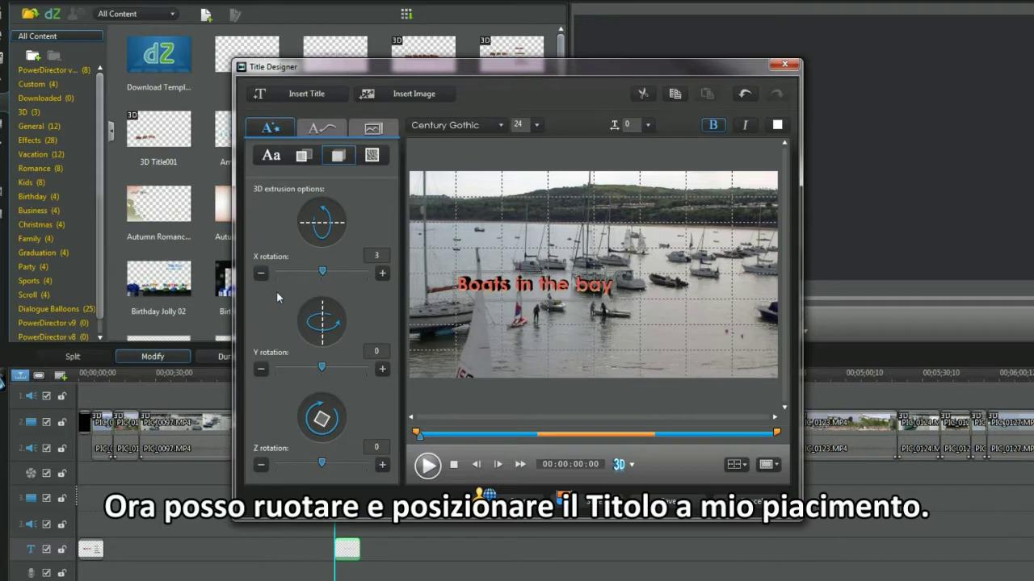
# Rotate the title to Y -61 and Z -3
pyautogui.moveTo(321, 369); pyautogui.dragTo(304, 371)
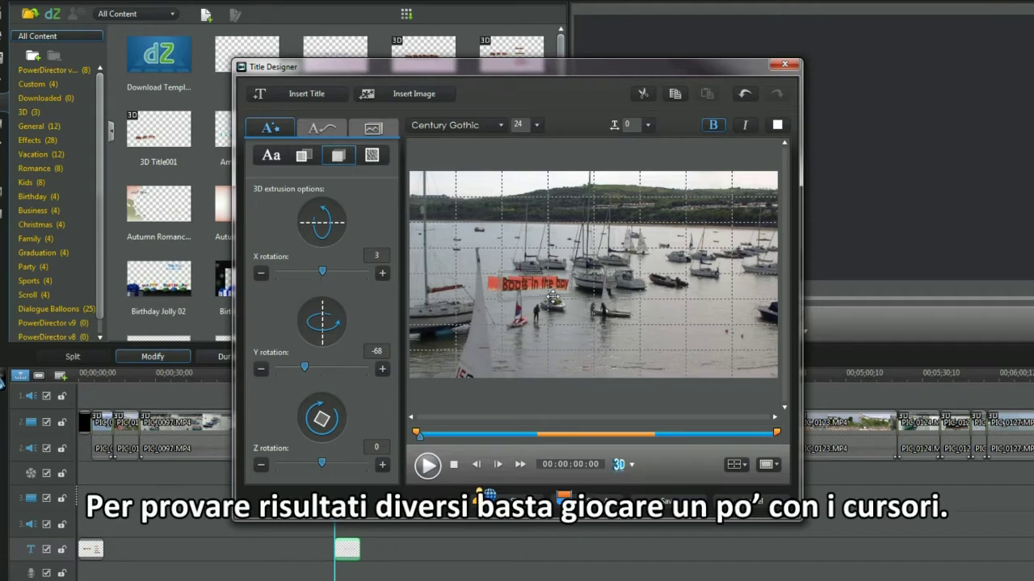
pyautogui.moveTo(299, 371); pyautogui.dragTo(306, 370)
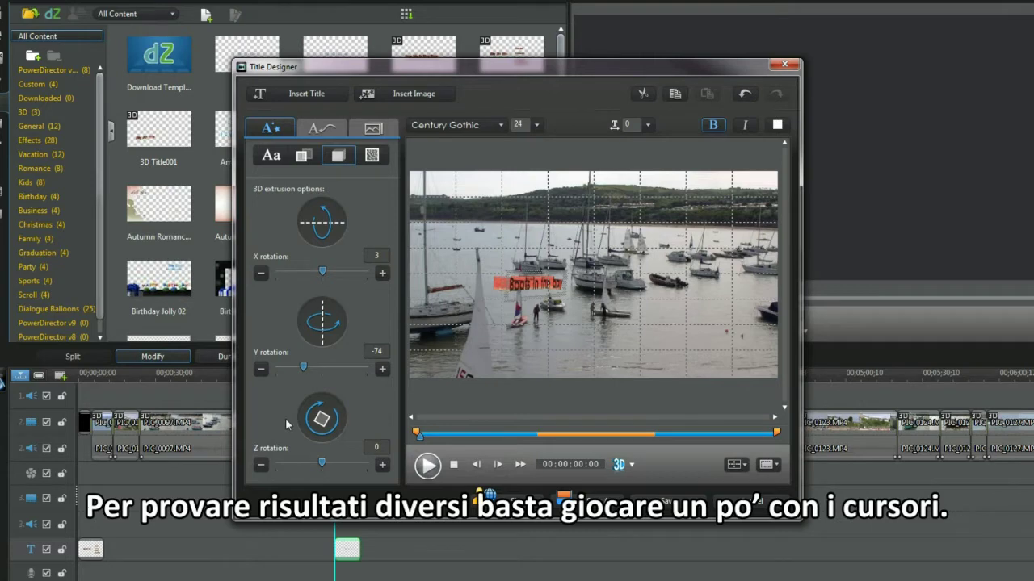
pyautogui.moveTo(319, 463); pyautogui.dragTo(320, 463)
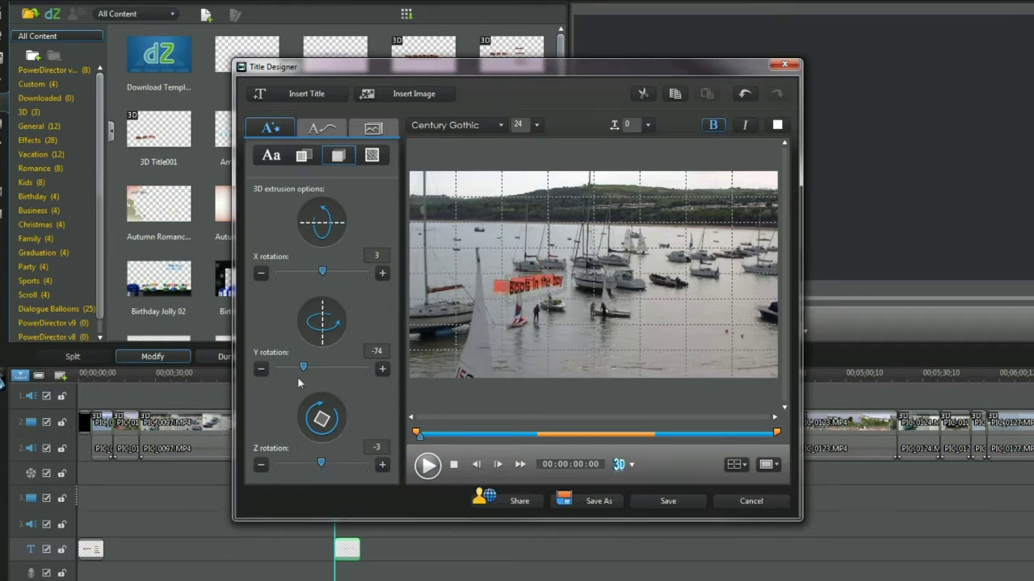
pyautogui.moveTo(304, 371); pyautogui.dragTo(307, 371)
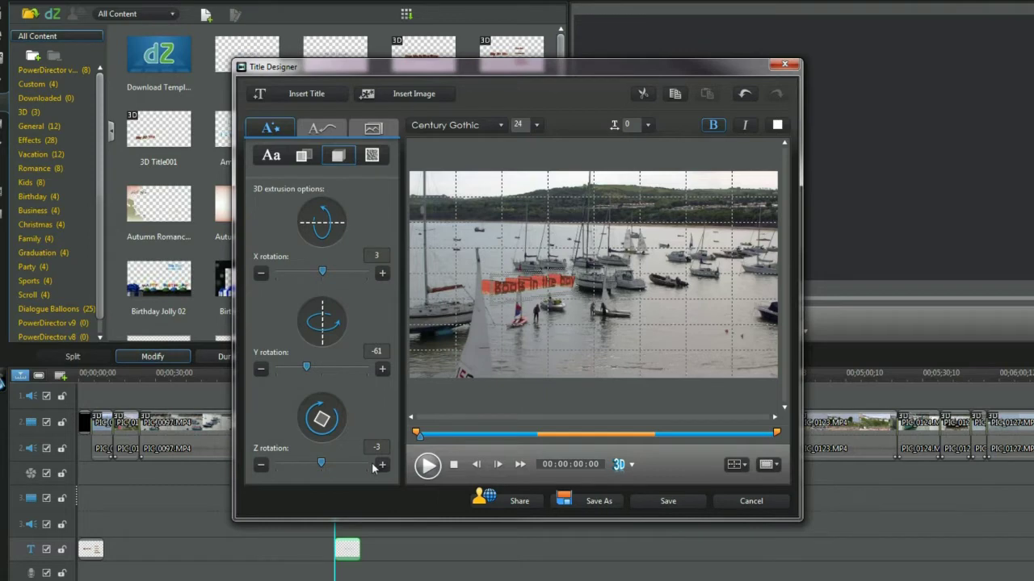
pyautogui.click(321, 128)
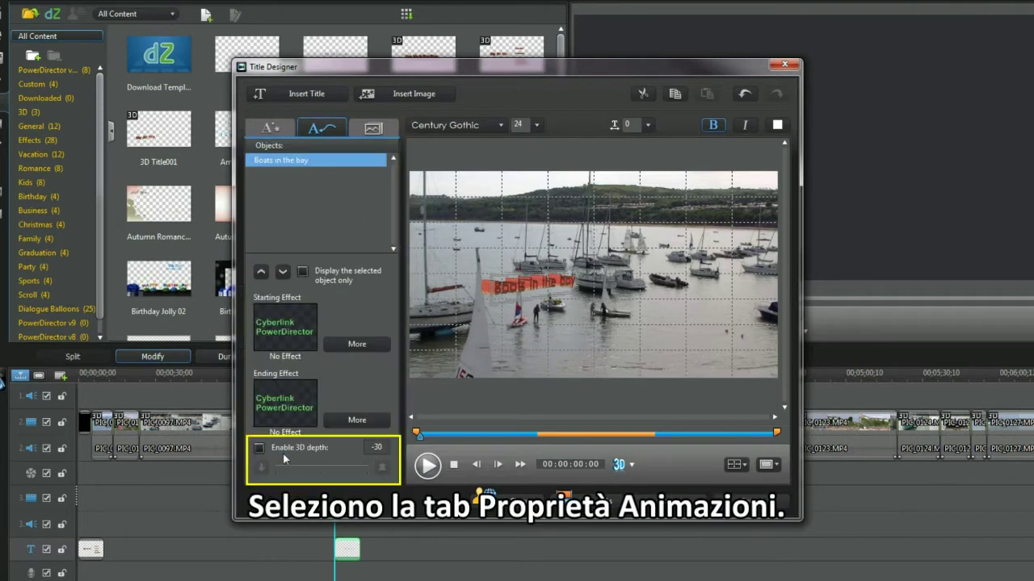
# Enable 3D depth and give the title a 3D Amplify II starting effect and 3D Fade ending effect
pyautogui.click(259, 449)
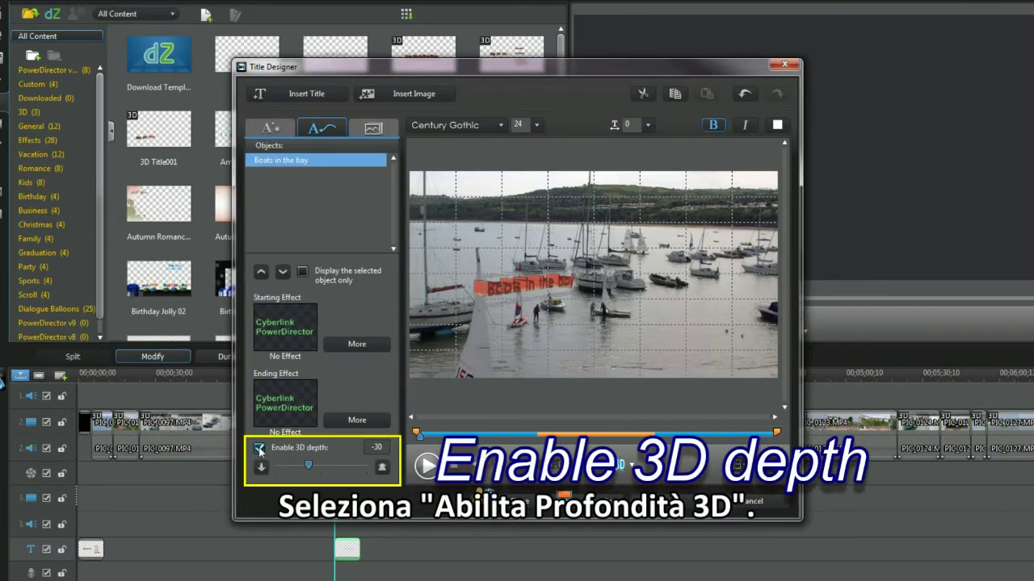
pyautogui.click(356, 344)
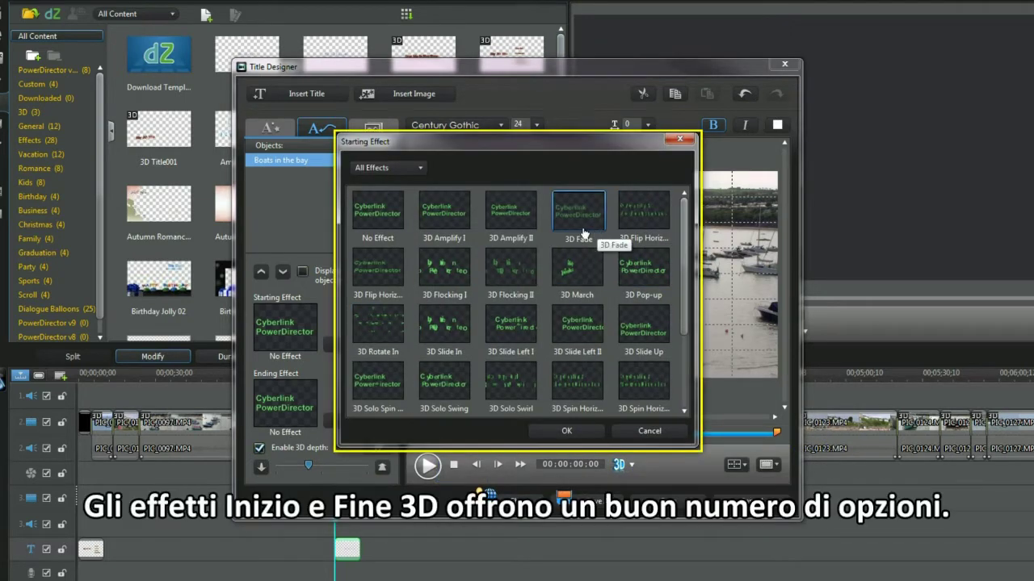
pyautogui.click(511, 211)
pyautogui.click(567, 430)
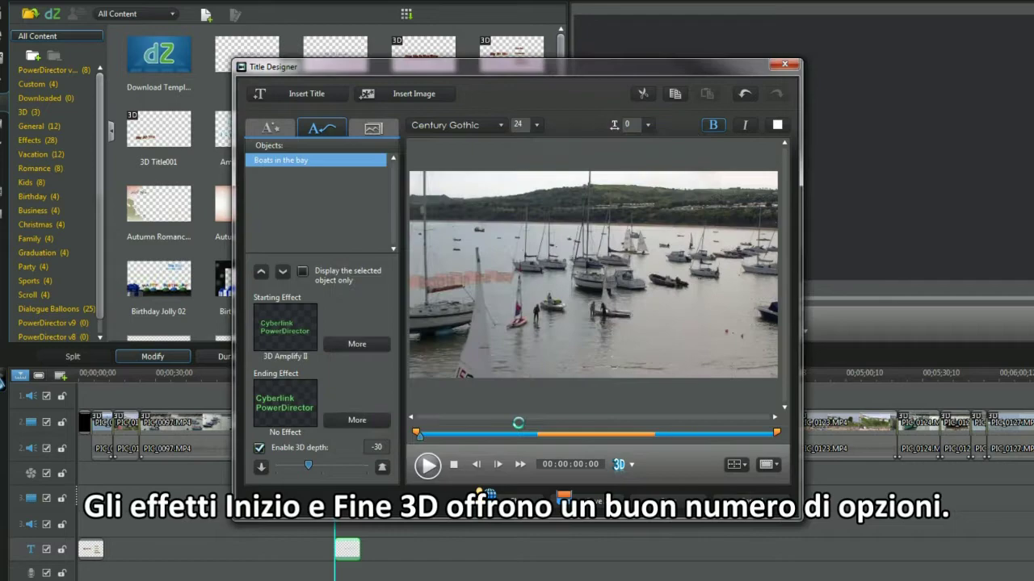
pyautogui.click(361, 420)
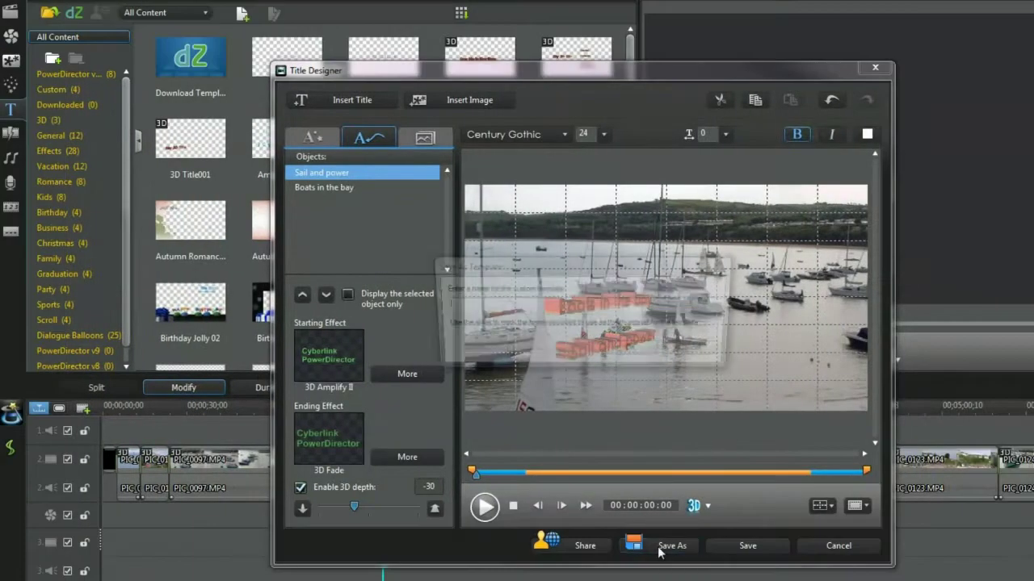
# Save the title as a custom template named '3D Sailboats' and close the designer
pyautogui.click(523, 426)
pyautogui.write('3D Sailboats')
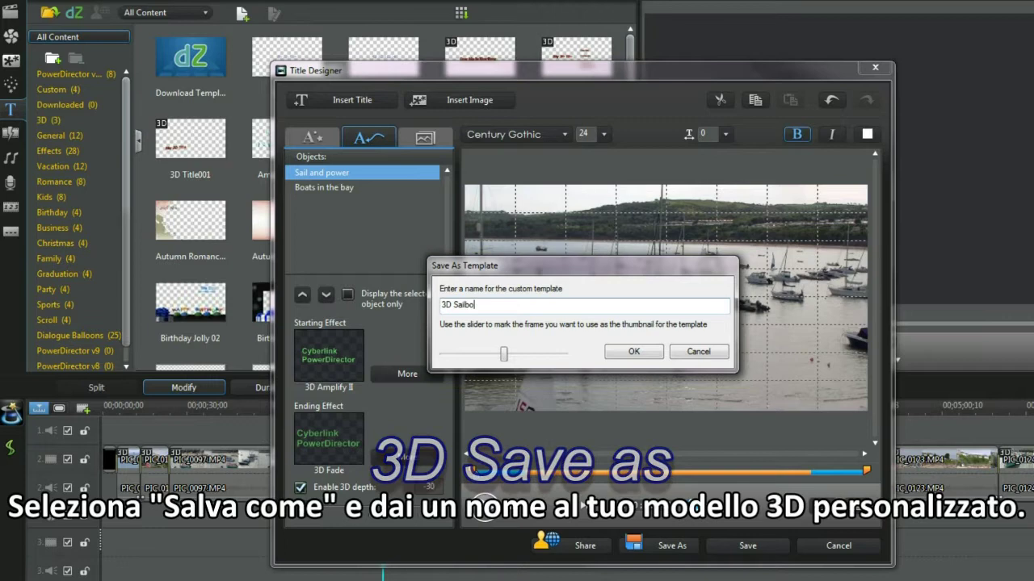
pyautogui.click(627, 353)
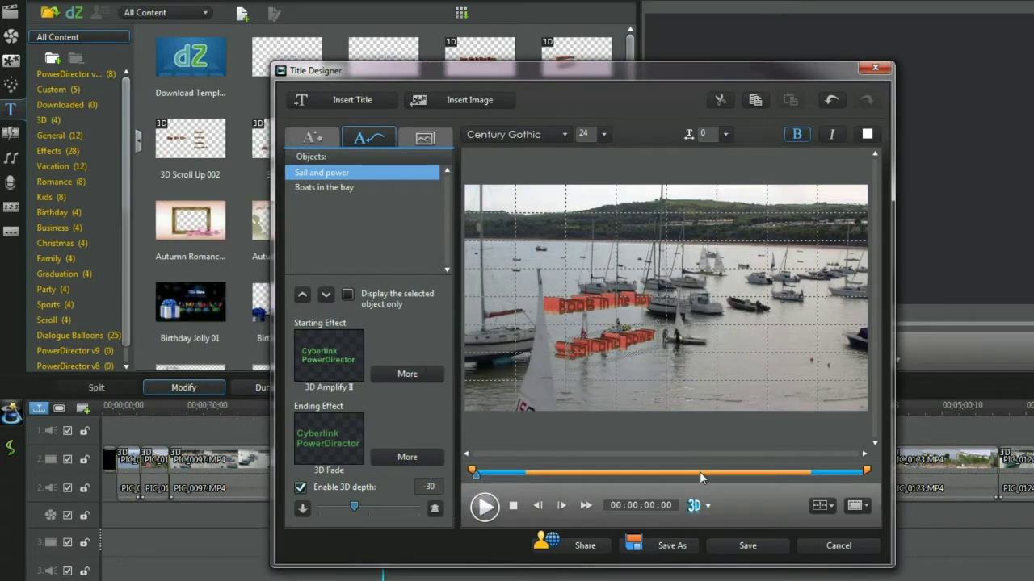
pyautogui.click(735, 551)
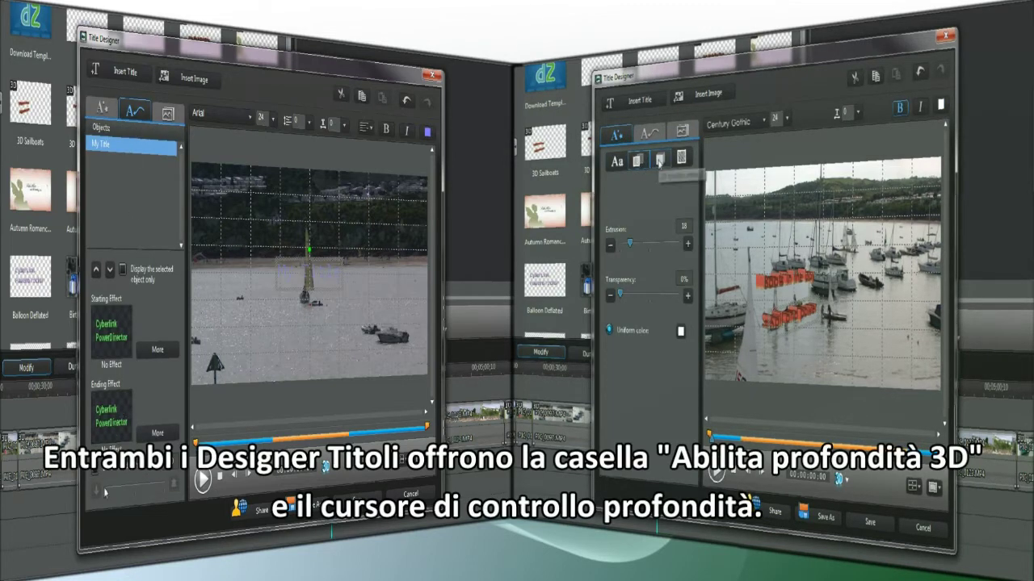
# Look over the 3D rotation, text texture and image options in the Title Designers
pyautogui.click(658, 160)
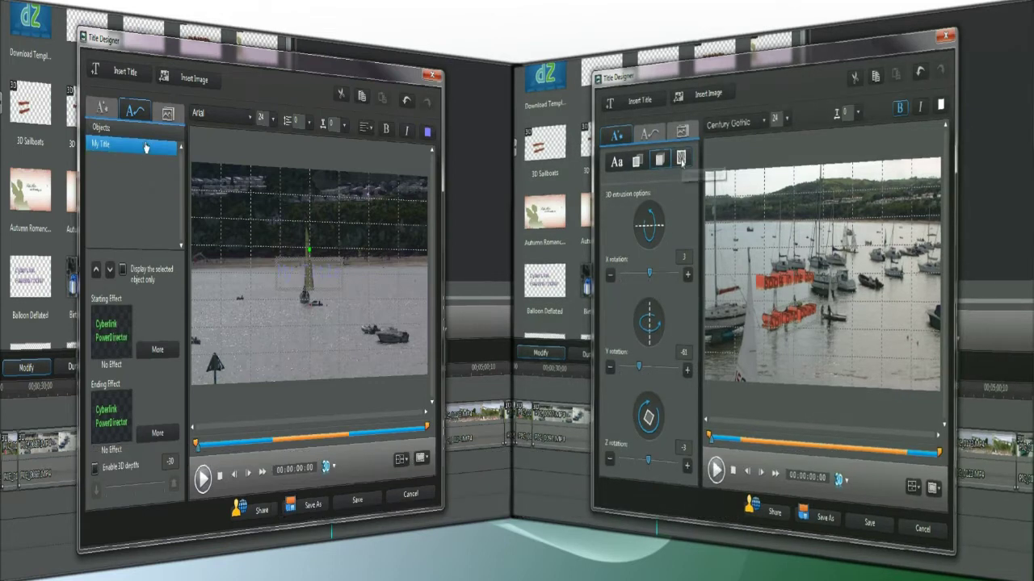
pyautogui.click(681, 159)
pyautogui.click(169, 115)
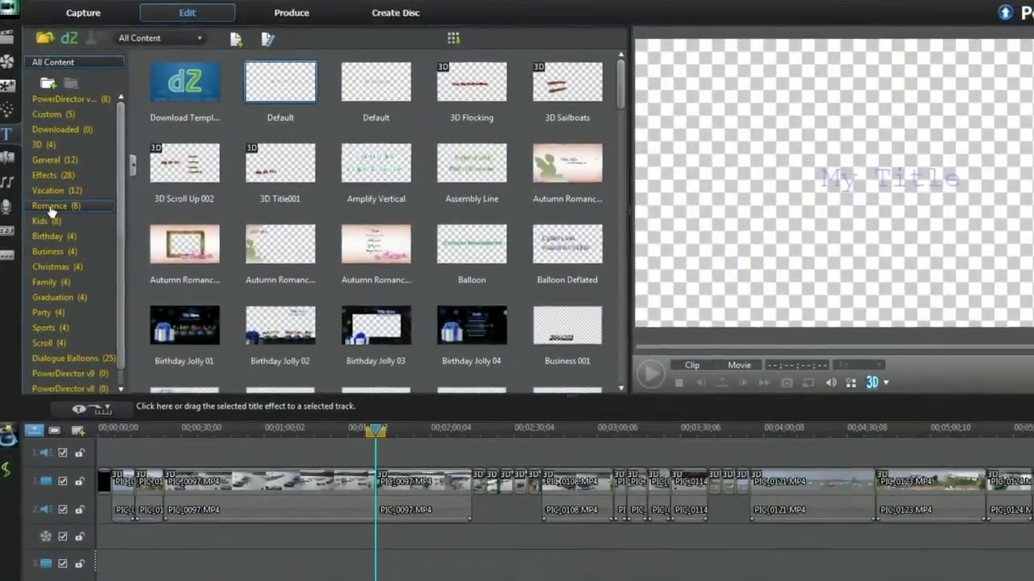
# Filter to Romance templates, place the Autumn Romance title on the title track, and open it for editing
pyautogui.click(56, 211)
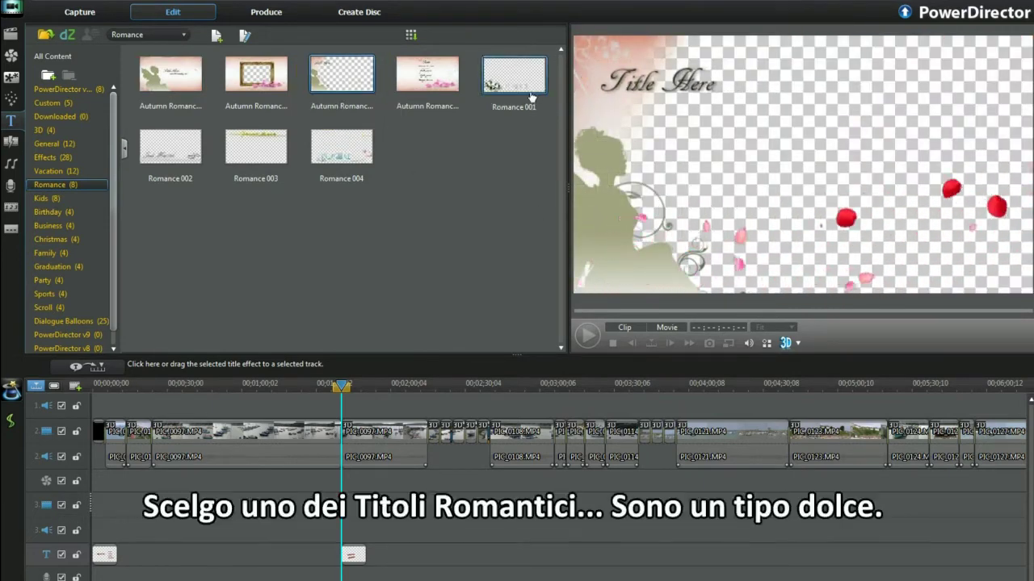
pyautogui.moveTo(343, 77); pyautogui.dragTo(498, 561)
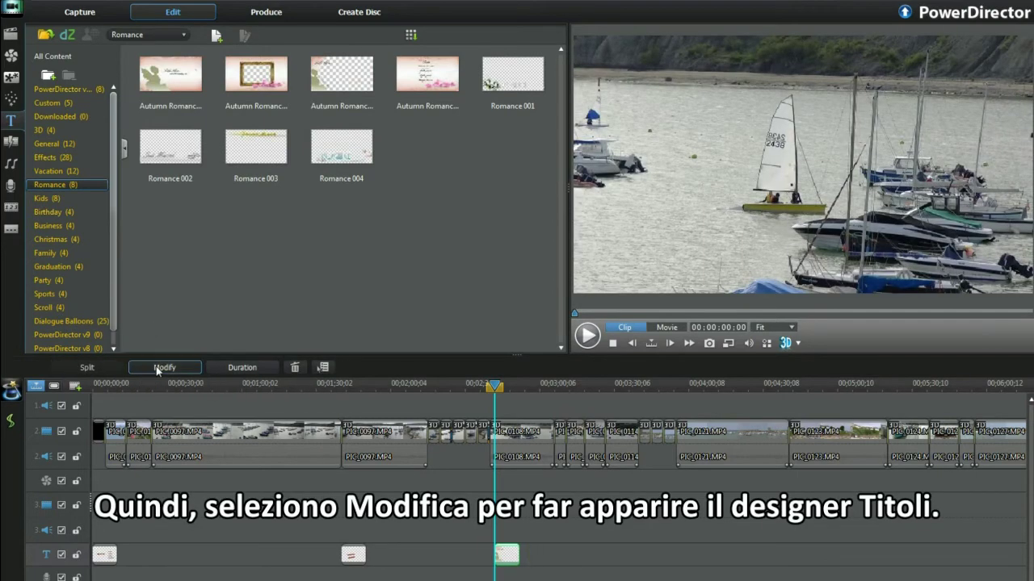
pyautogui.click(164, 367)
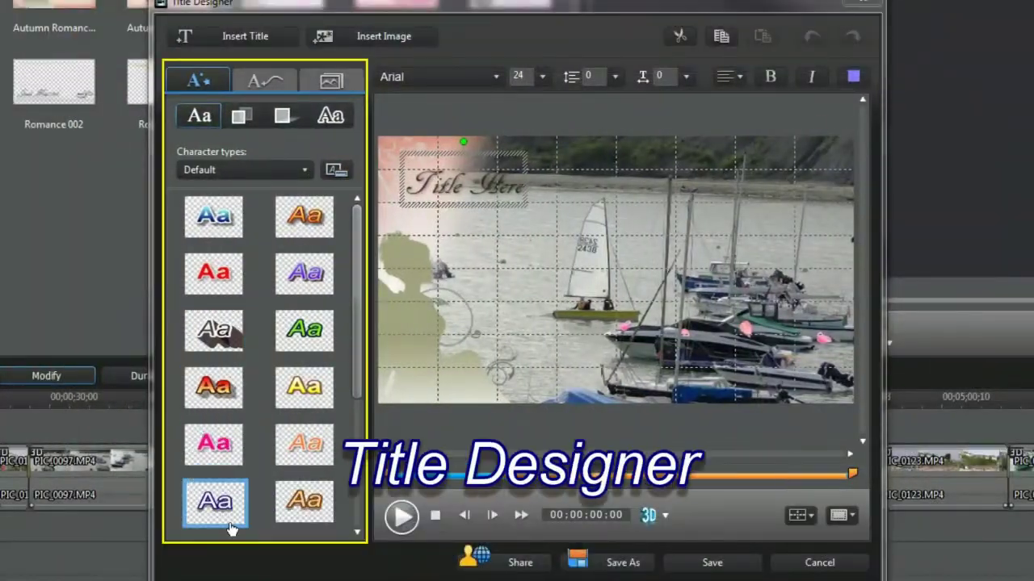
# Save the romance title with 3D depth as custom template '3D Romance' and apply the design
pyautogui.click(267, 81)
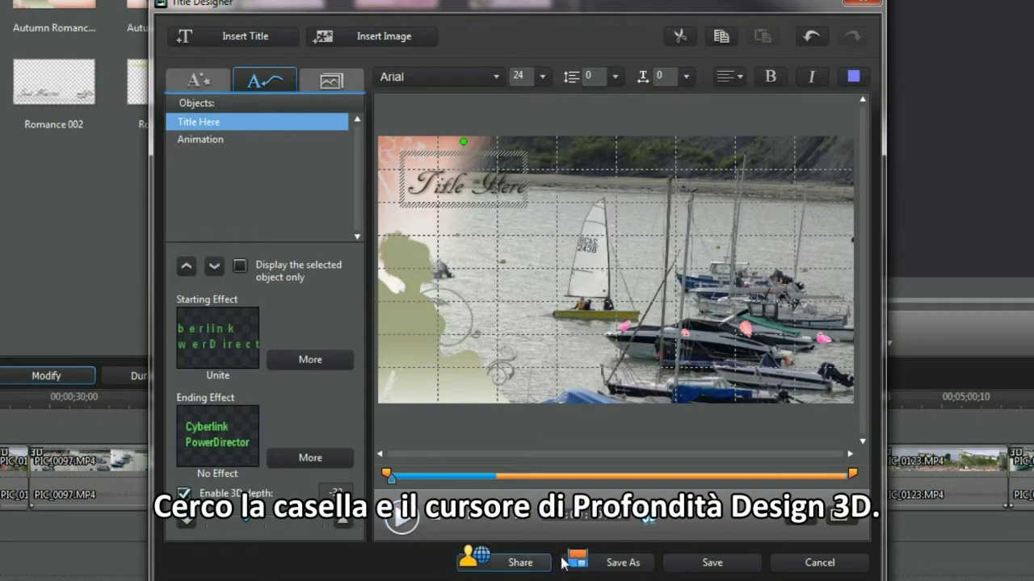
pyautogui.click(617, 570)
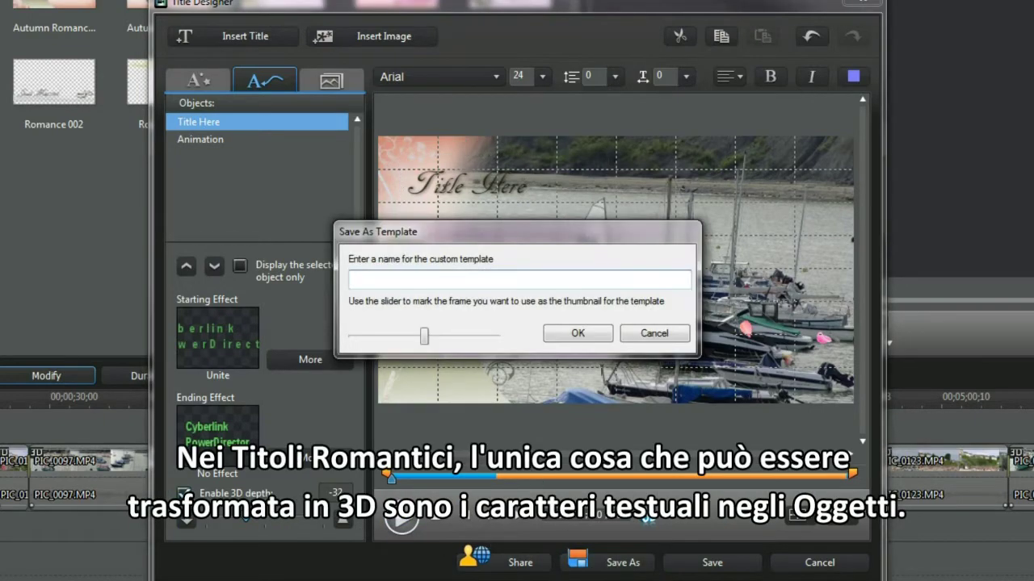
pyautogui.write('3D Ro')
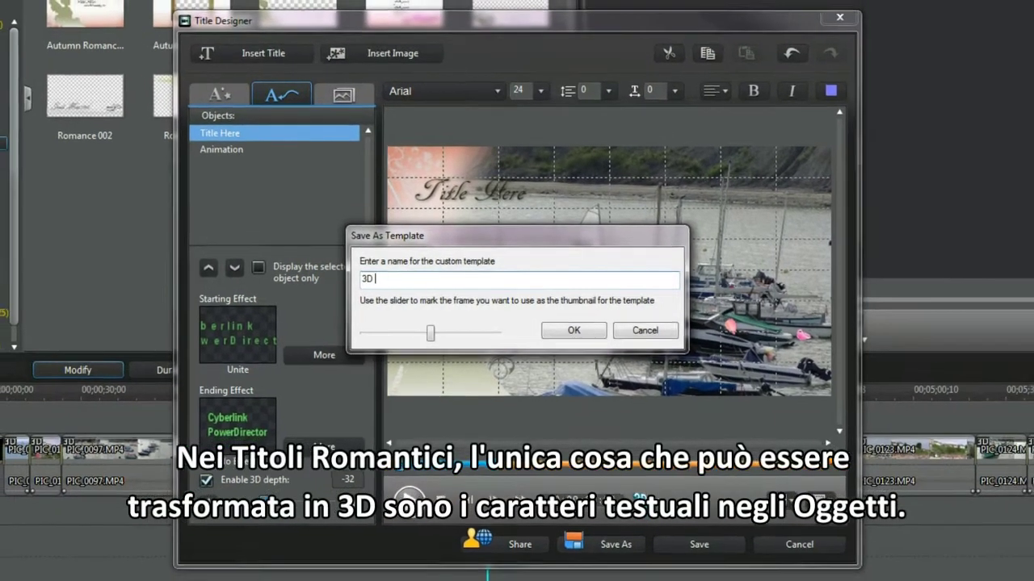
pyautogui.write('mance')
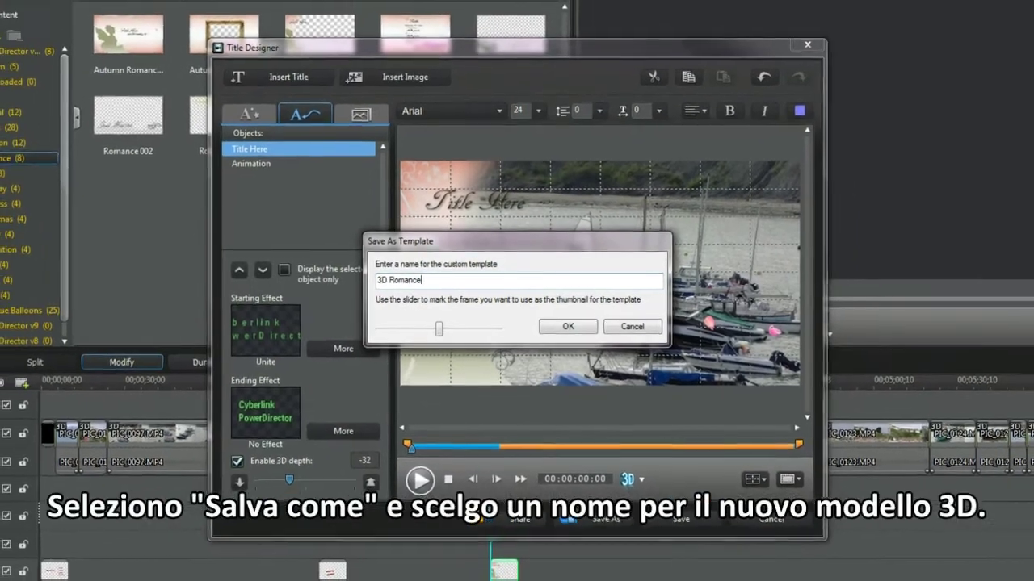
pyautogui.click(567, 325)
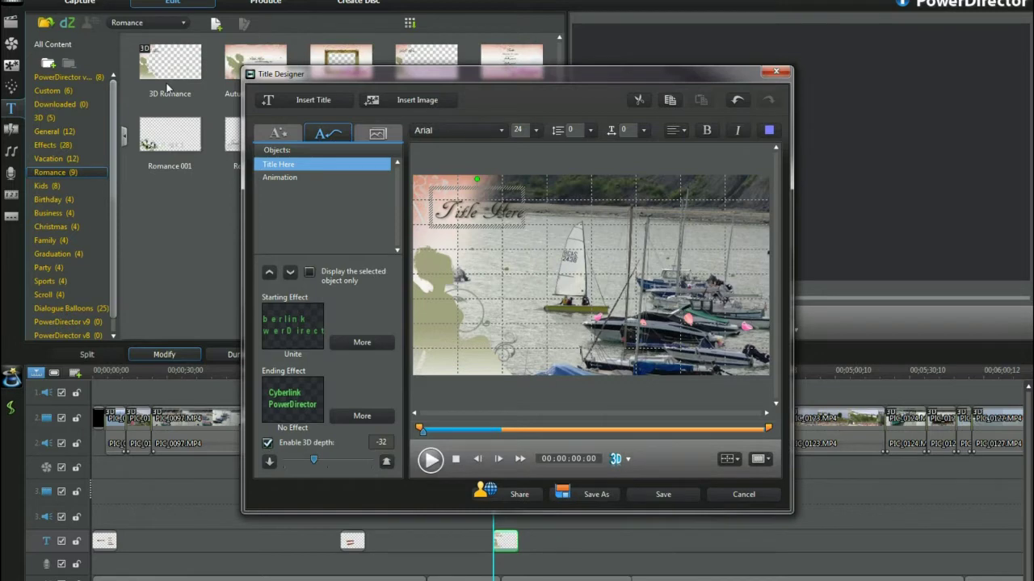
pyautogui.click(654, 495)
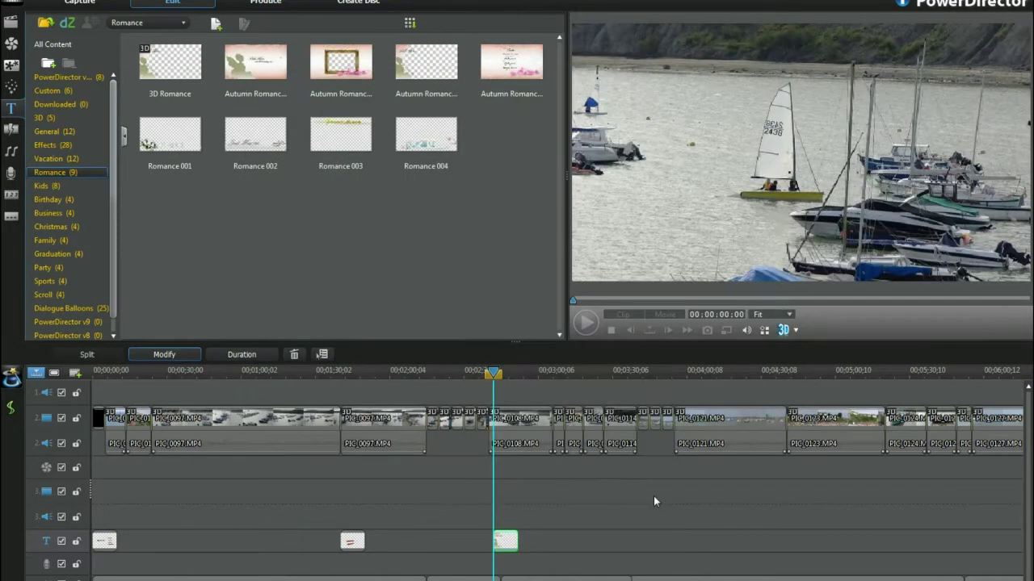
# Show the 3D category and preview the 3D Romance template
pyautogui.click(40, 119)
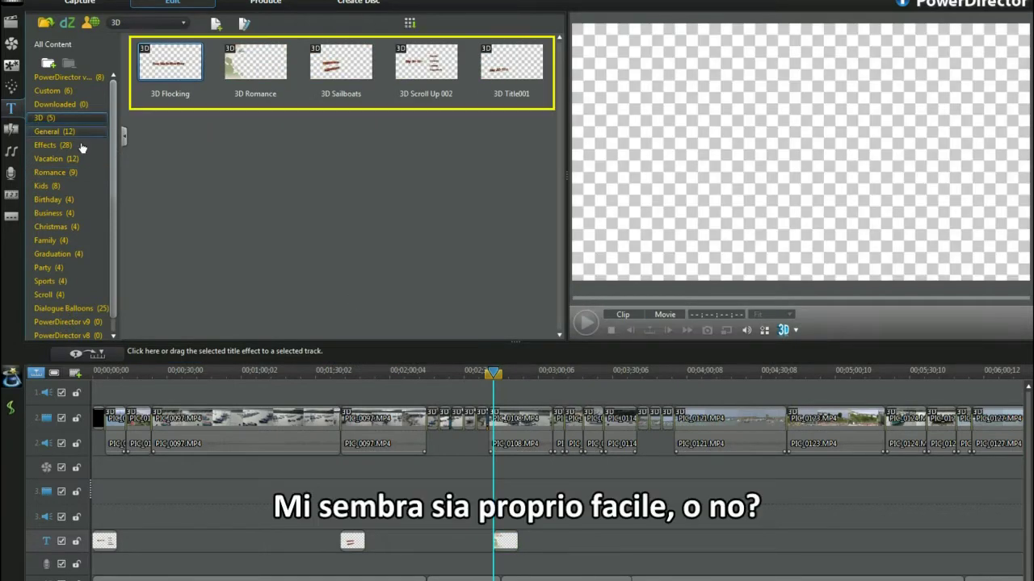
pyautogui.click(269, 84)
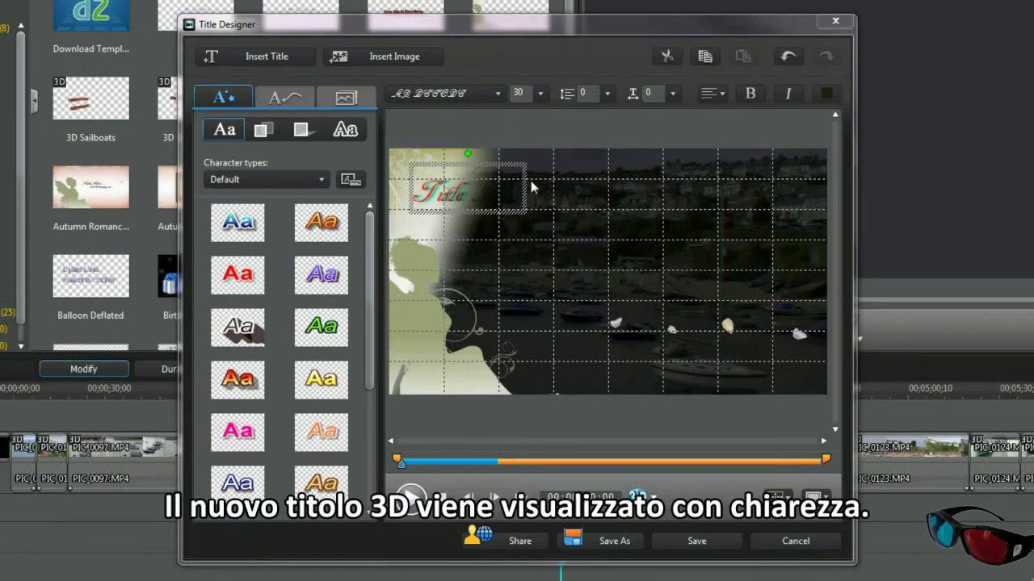
# Select the Animation object on the Animation tab, then close the Title Designer
pyautogui.click(280, 102)
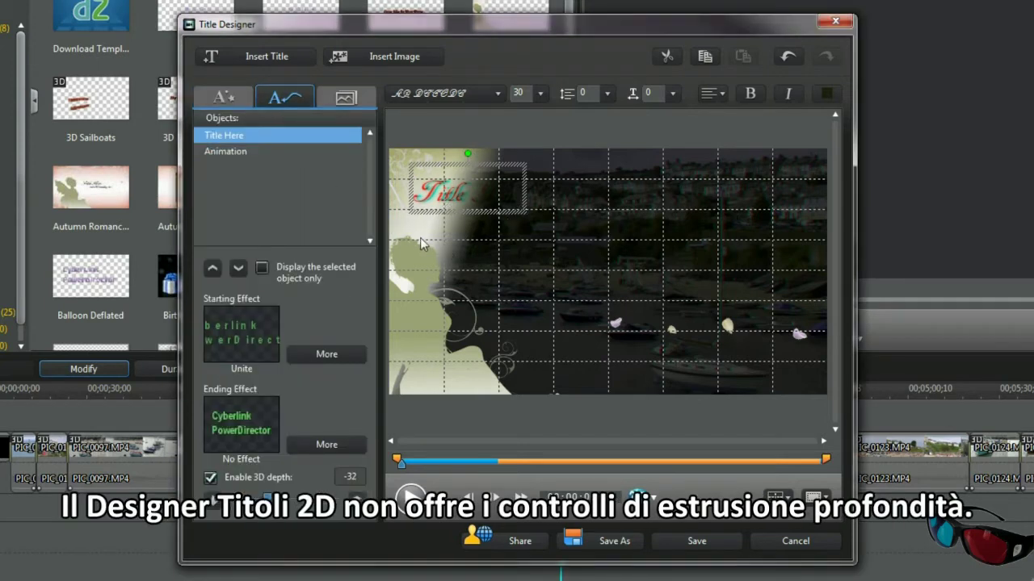
pyautogui.click(261, 156)
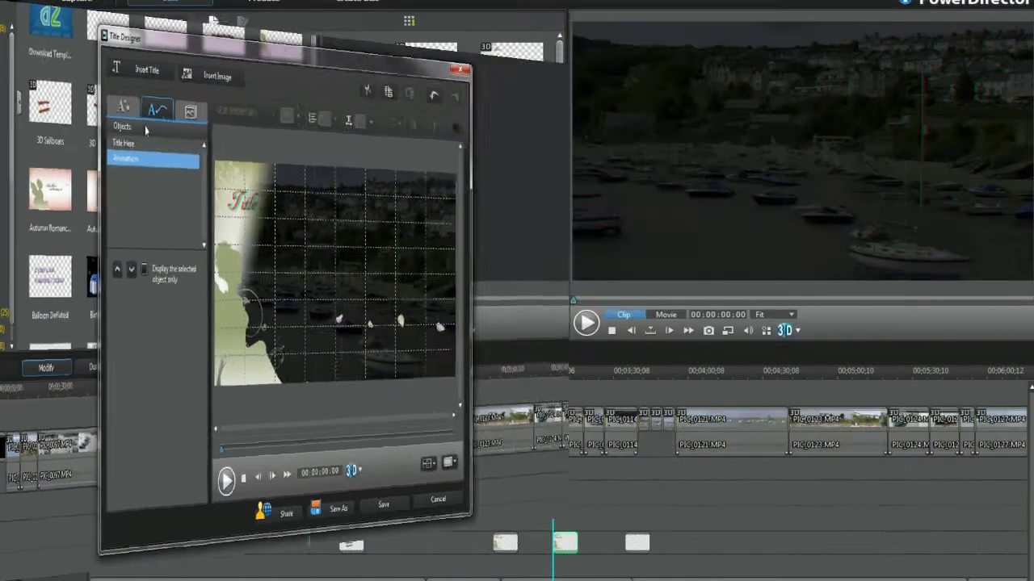
pyautogui.click(696, 541)
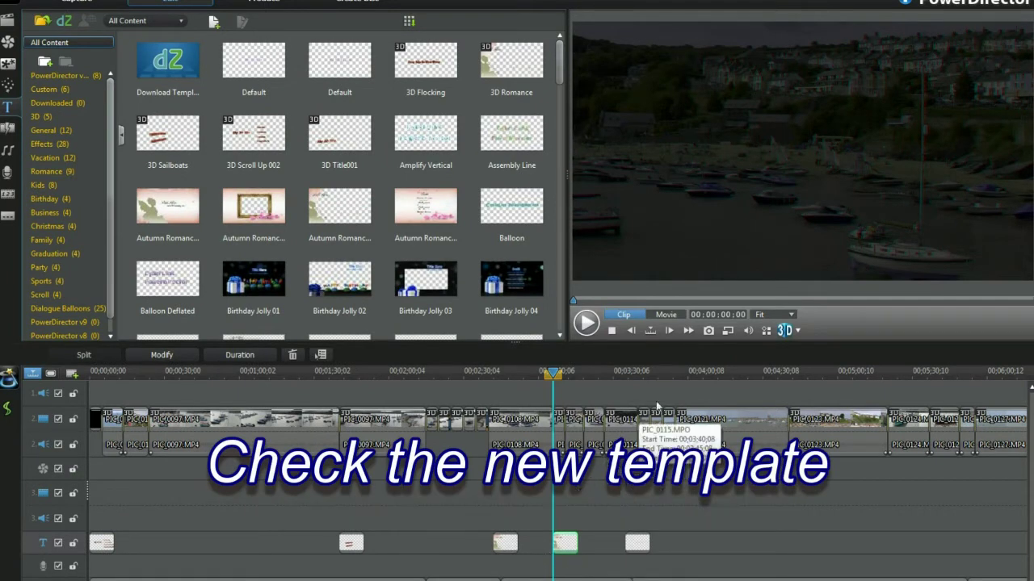
pyautogui.click(729, 331)
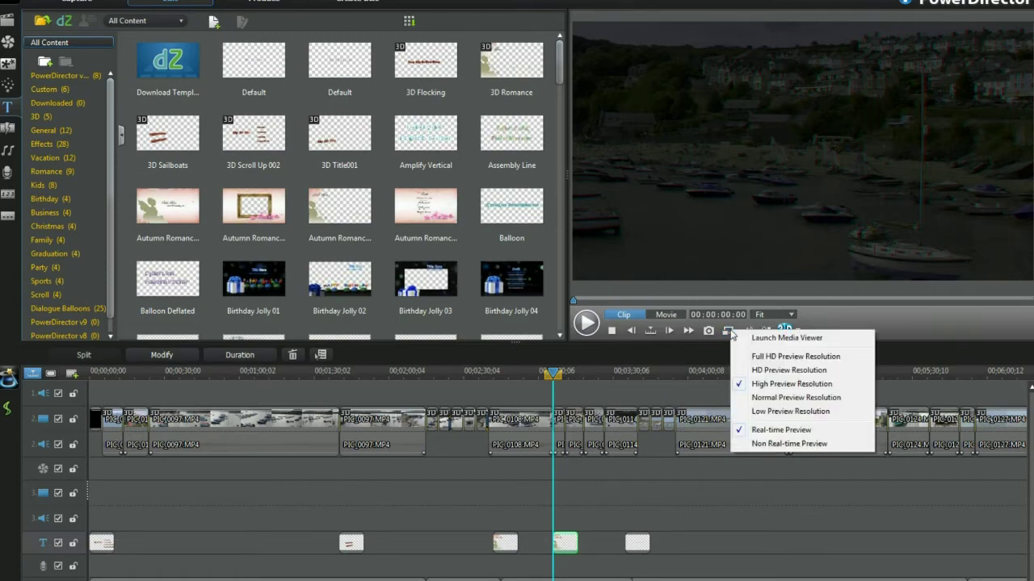
pyautogui.click(771, 339)
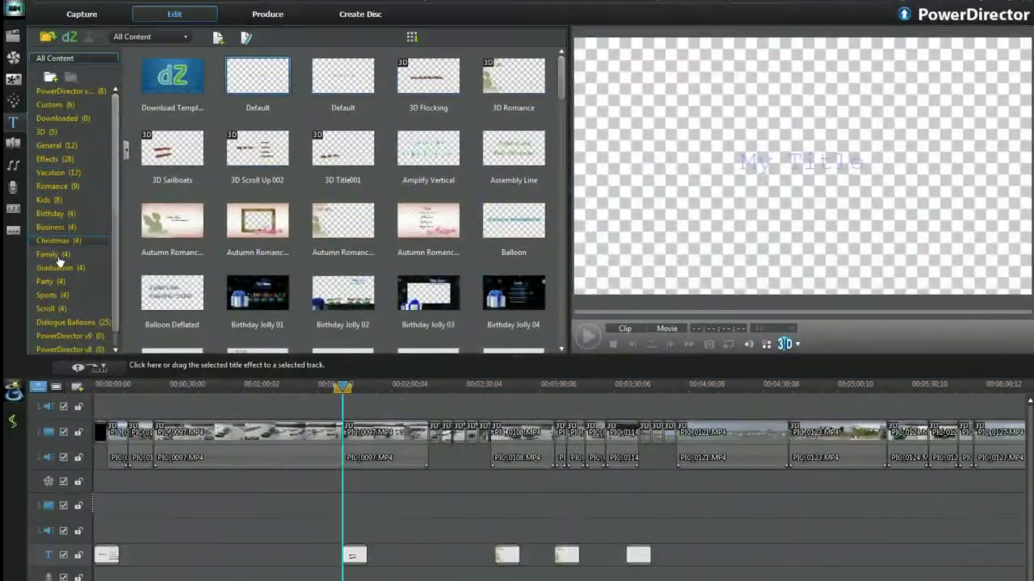
# Place the Scroll Left title on the title track near 00:00:23 and open its animation settings in the Title Designer
pyautogui.click(48, 309)
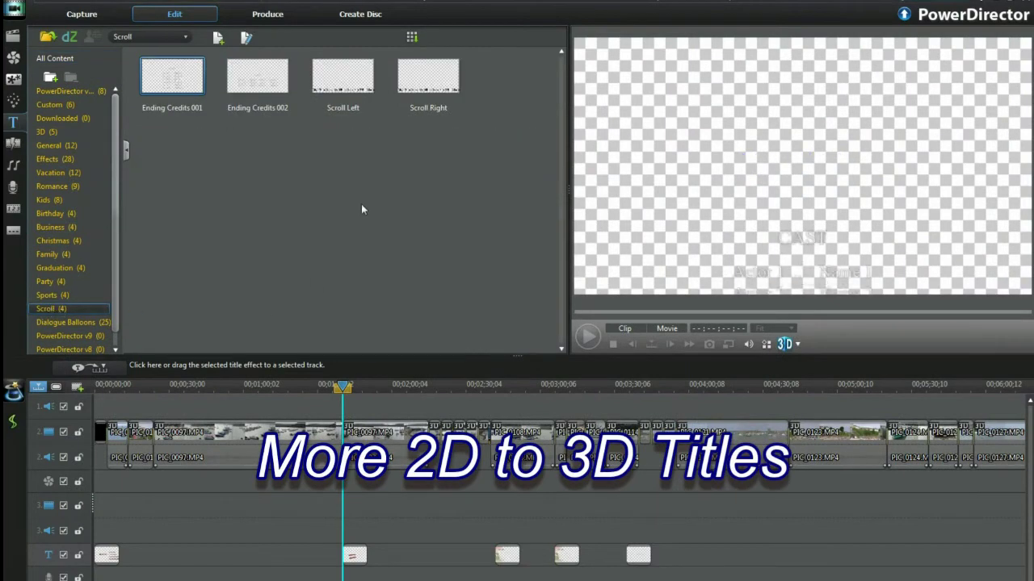
pyautogui.moveTo(346, 84); pyautogui.dragTo(214, 555)
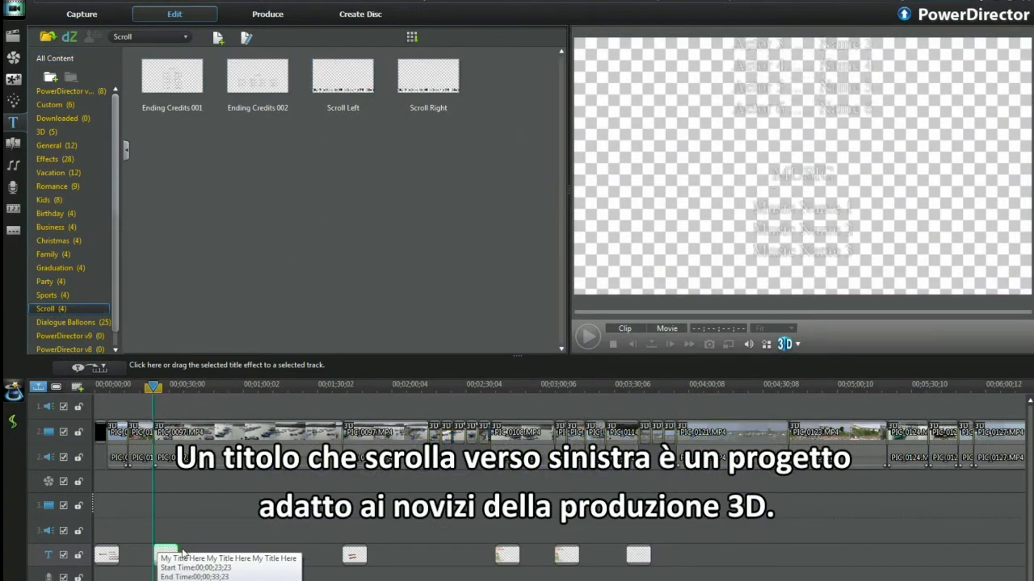
pyautogui.click(211, 554)
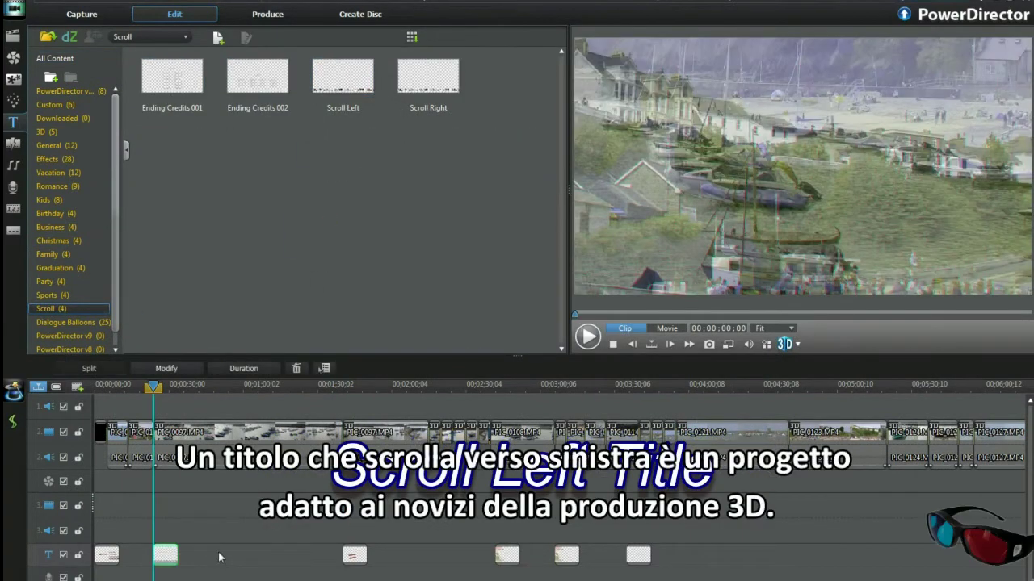
pyautogui.click(166, 368)
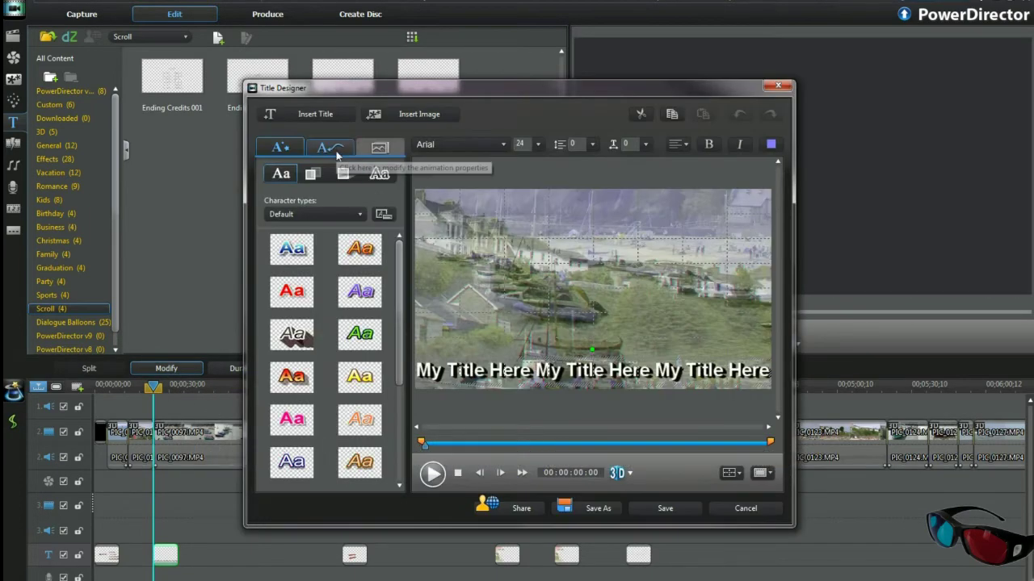
pyautogui.click(336, 150)
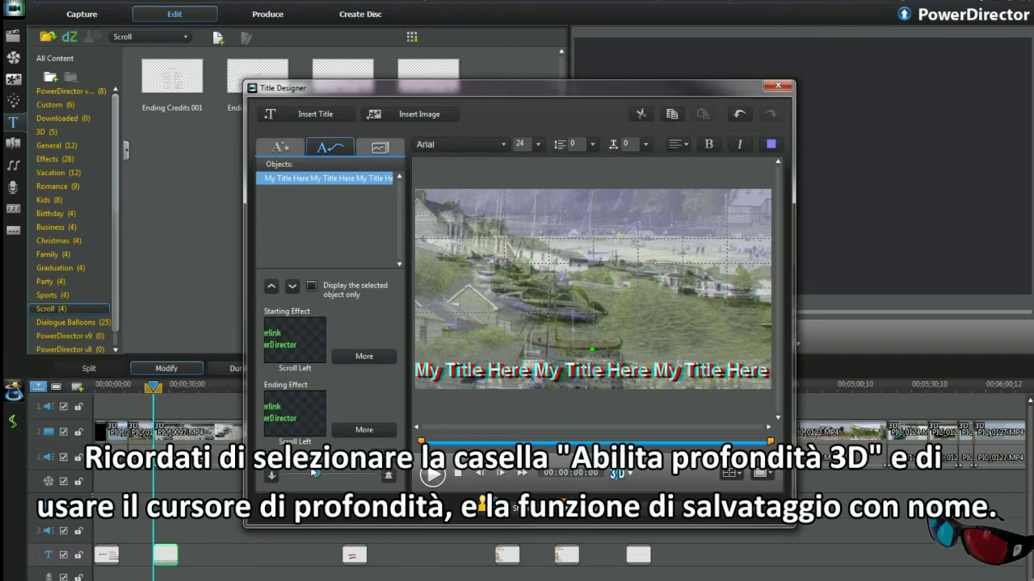
# Set the title's 3D depth to -37, save it as template '3D Scroll Left', and preview it
pyautogui.moveTo(318, 473); pyautogui.dragTo(313, 473)
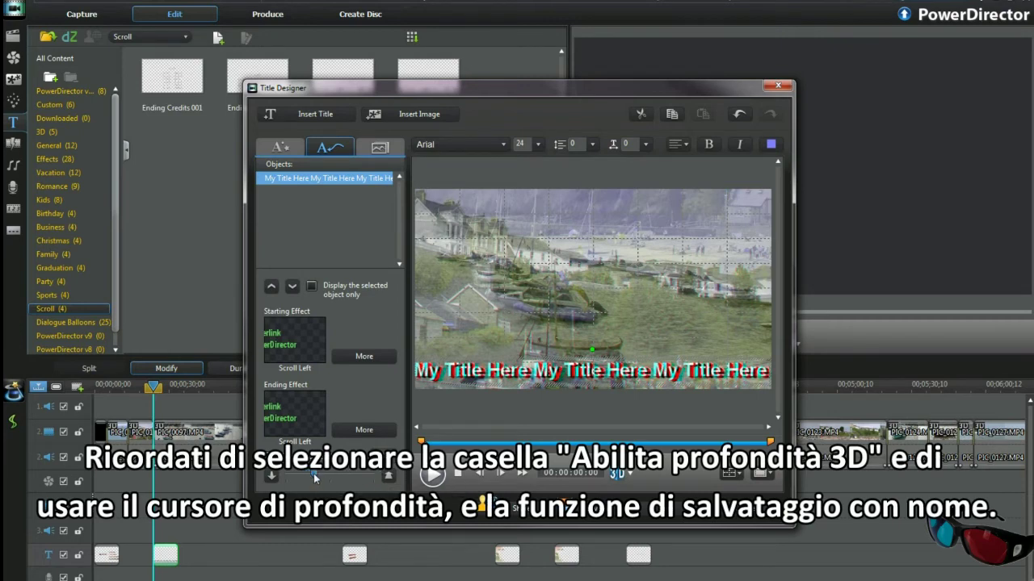
pyautogui.click(586, 511)
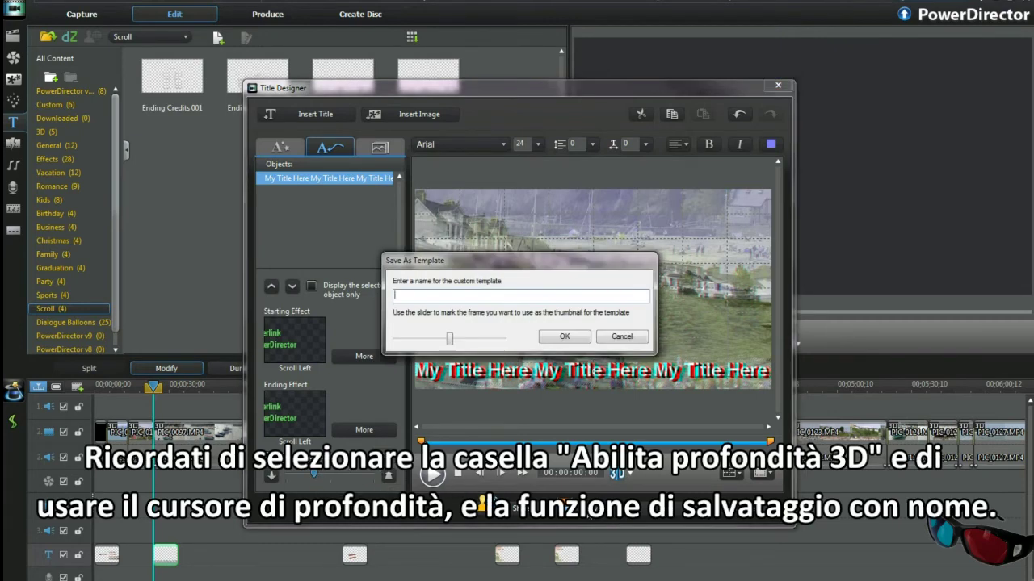
pyautogui.write('3D Scroll Le')
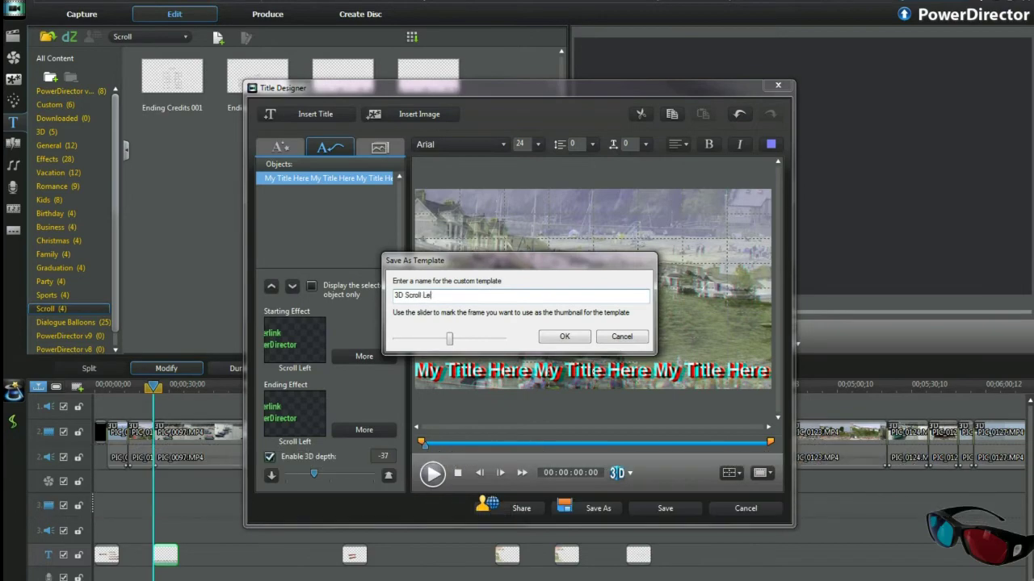
pyautogui.write('ft')
pyautogui.click(565, 337)
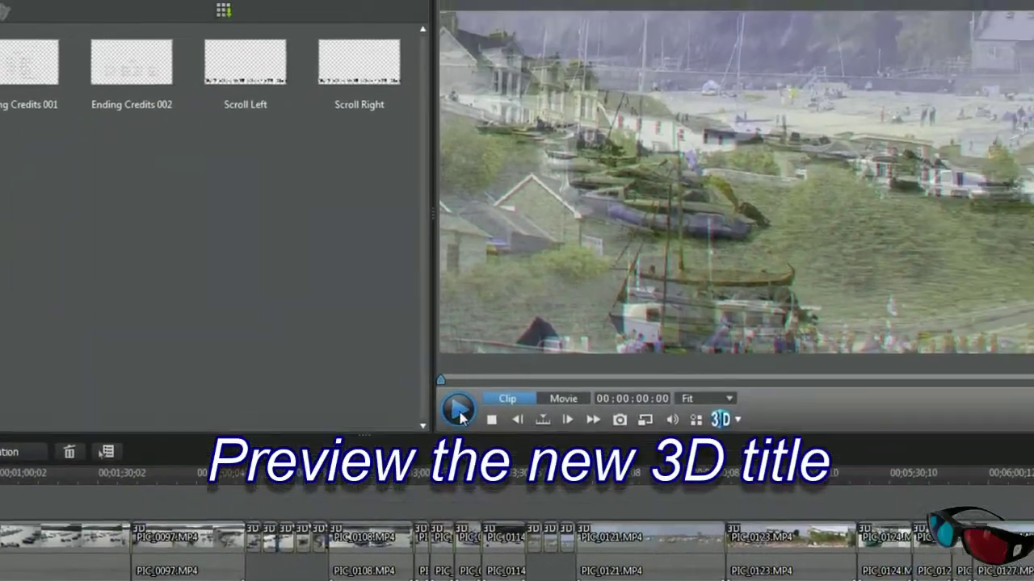
pyautogui.click(562, 349)
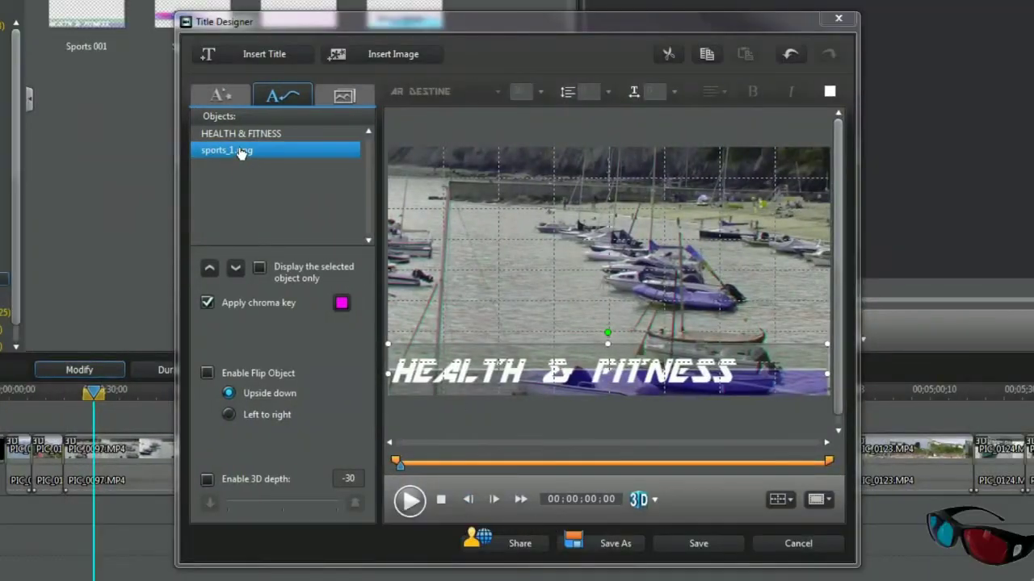
# Enable 3D depth on the sports_1.png image and select the HEALTH & FITNESS text
pyautogui.click(206, 479)
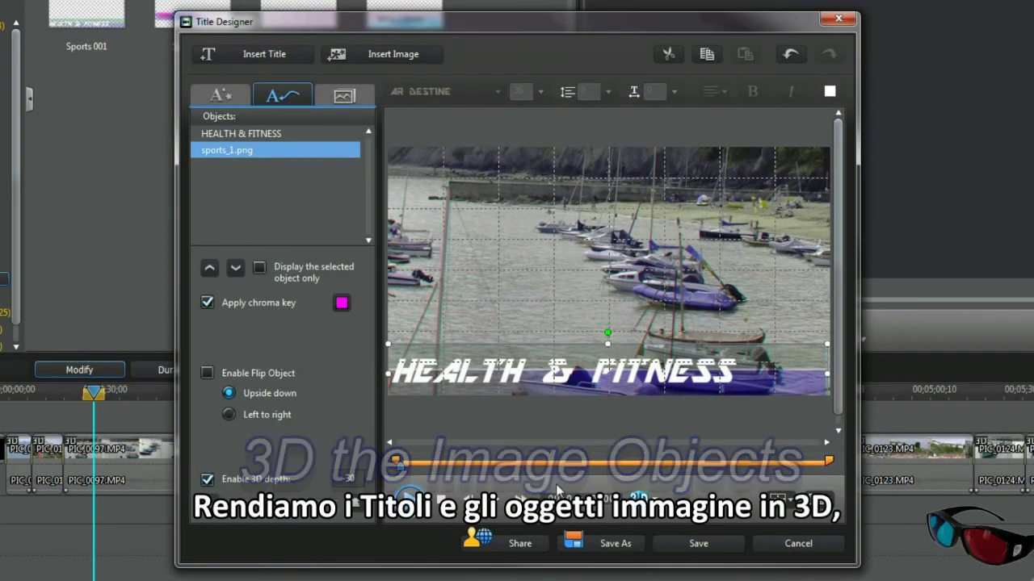
pyautogui.click(795, 371)
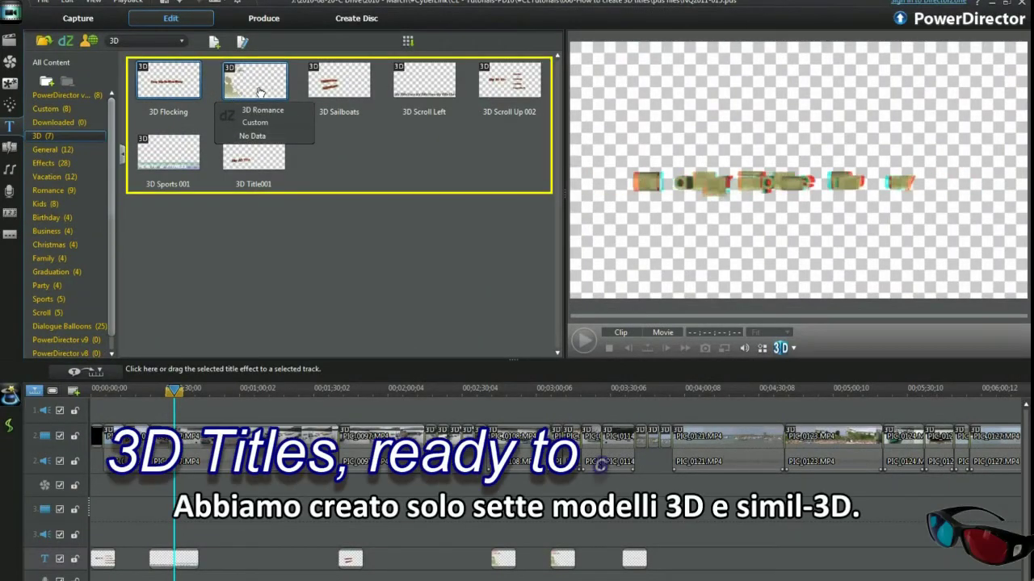
pyautogui.click(274, 95)
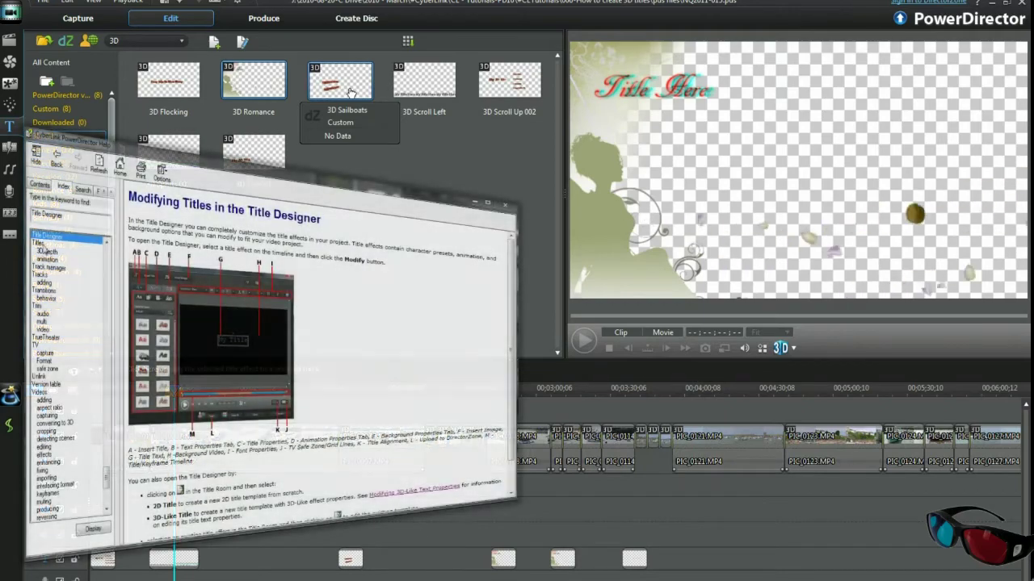
pyautogui.click(350, 93)
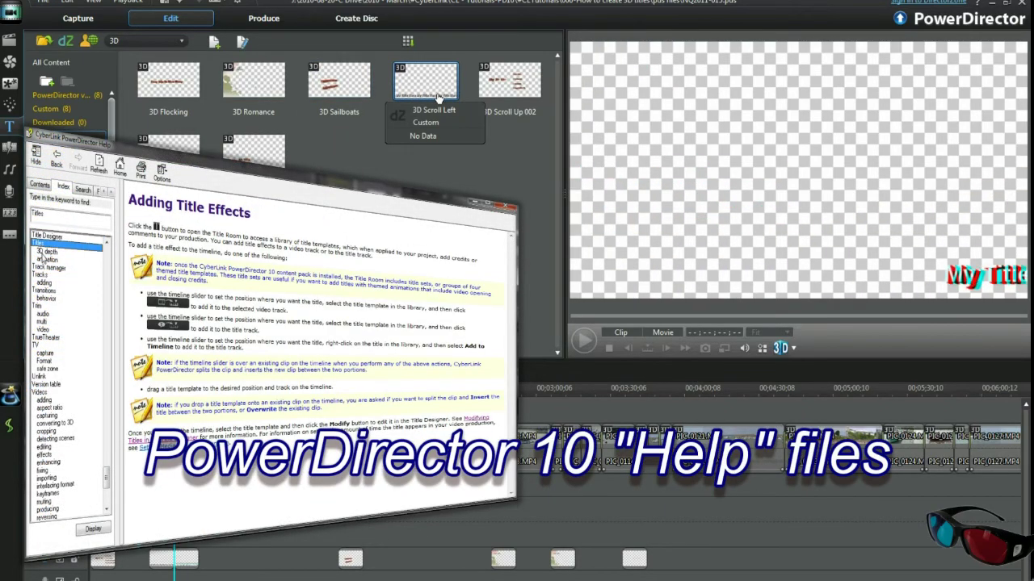
pyautogui.click(507, 95)
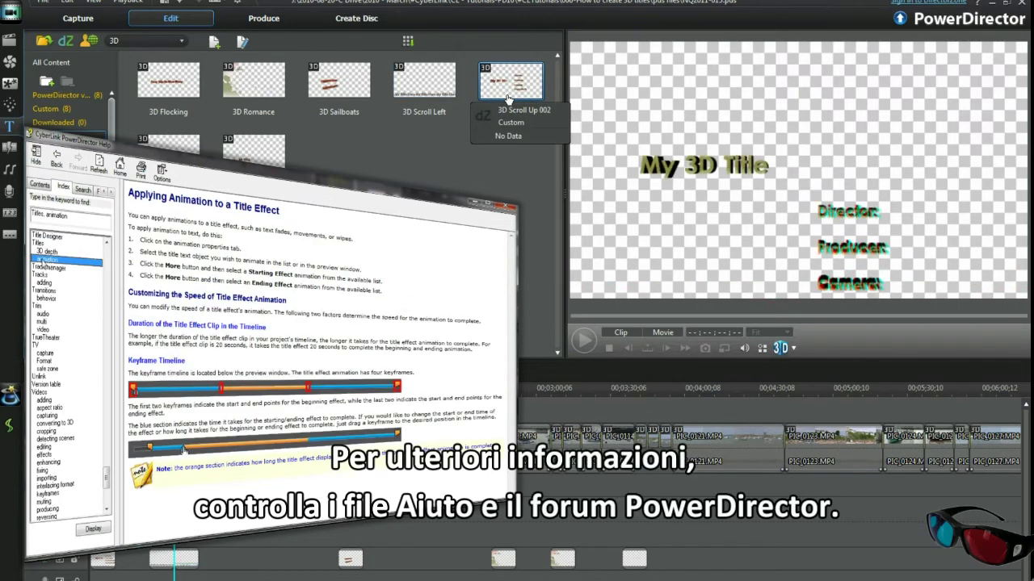